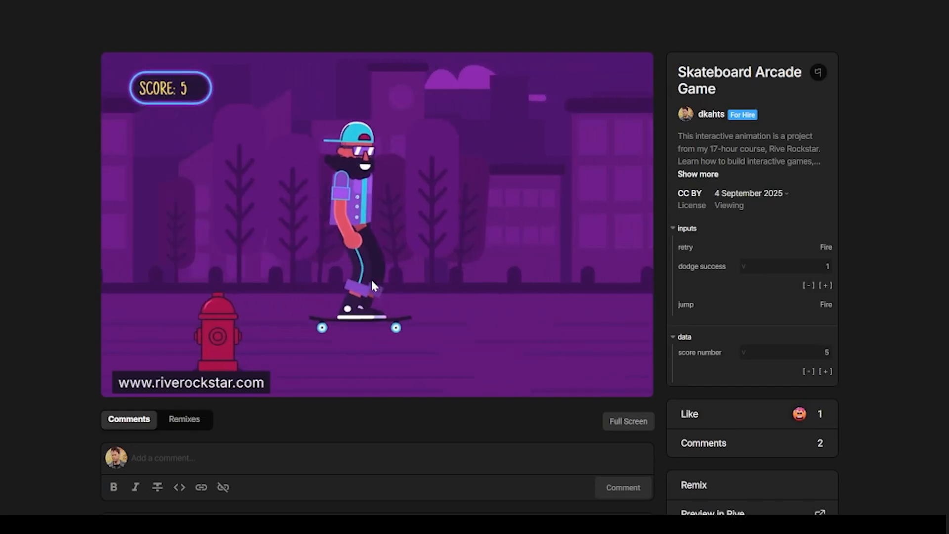
Try the Skateboard Arcade Game preview by making the skater jump over obstacles.
click(369, 280)
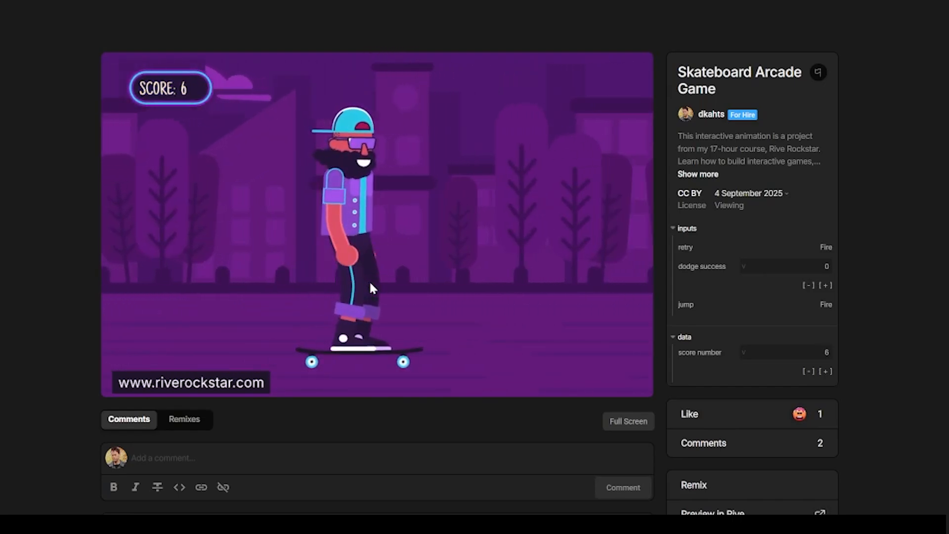
click(368, 279)
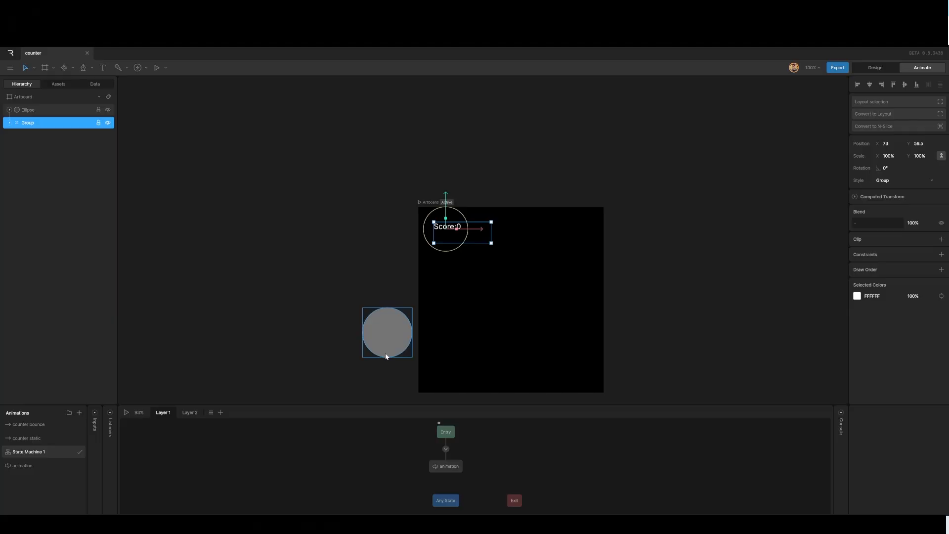
Play and stop the state machine preview of the counter file.
click(126, 413)
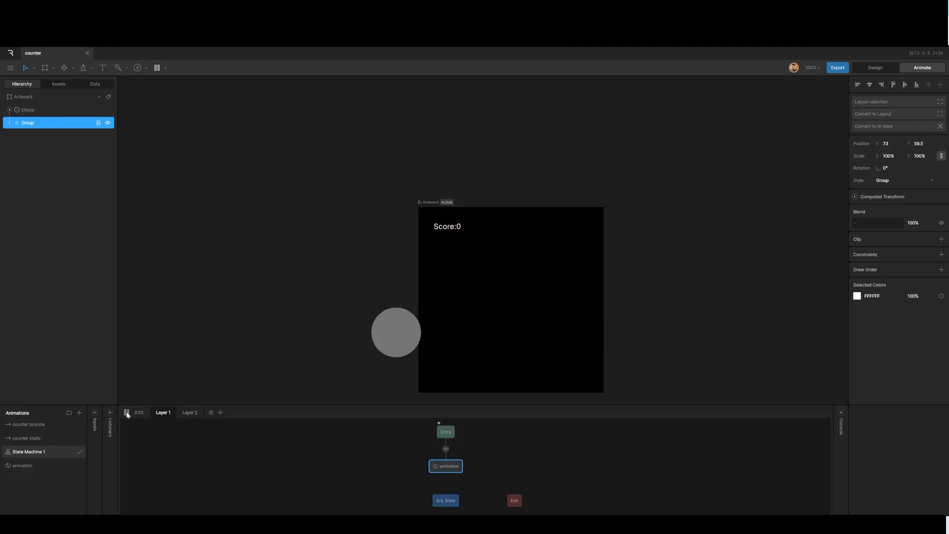
click(126, 413)
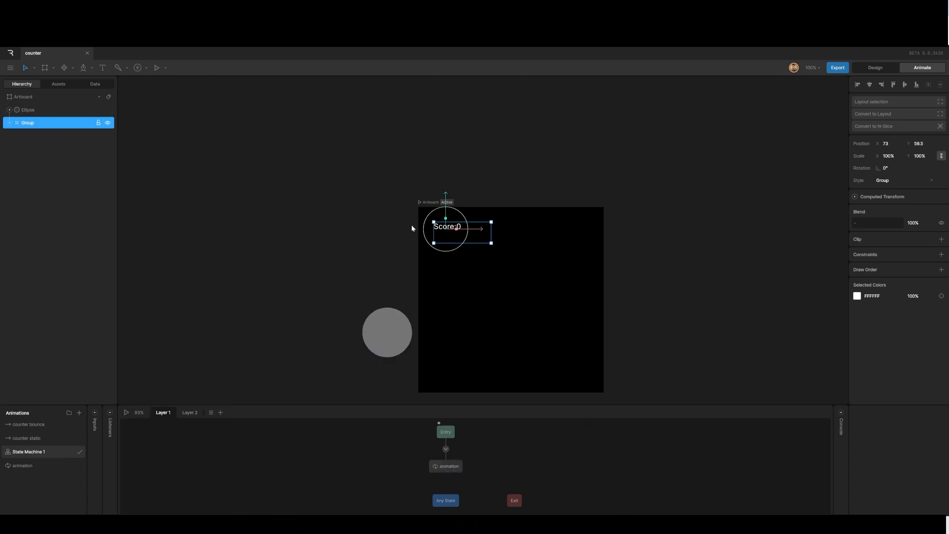
Select the artboard and create a new view model bound to it.
click(355, 251)
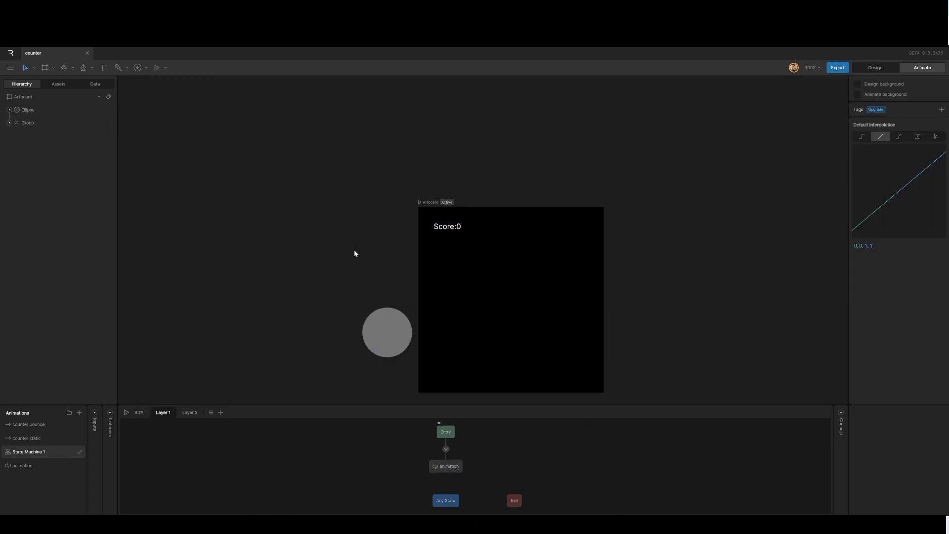
click(430, 204)
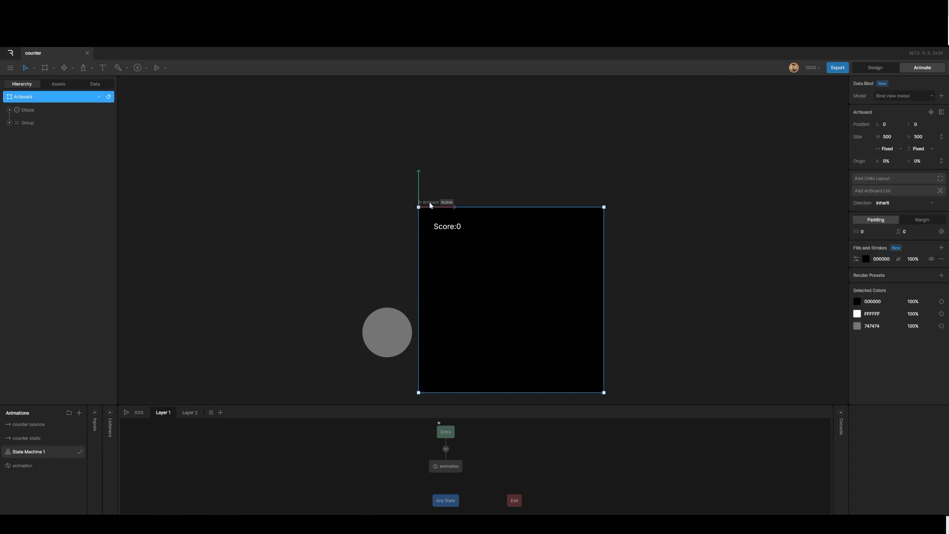
click(931, 97)
click(941, 96)
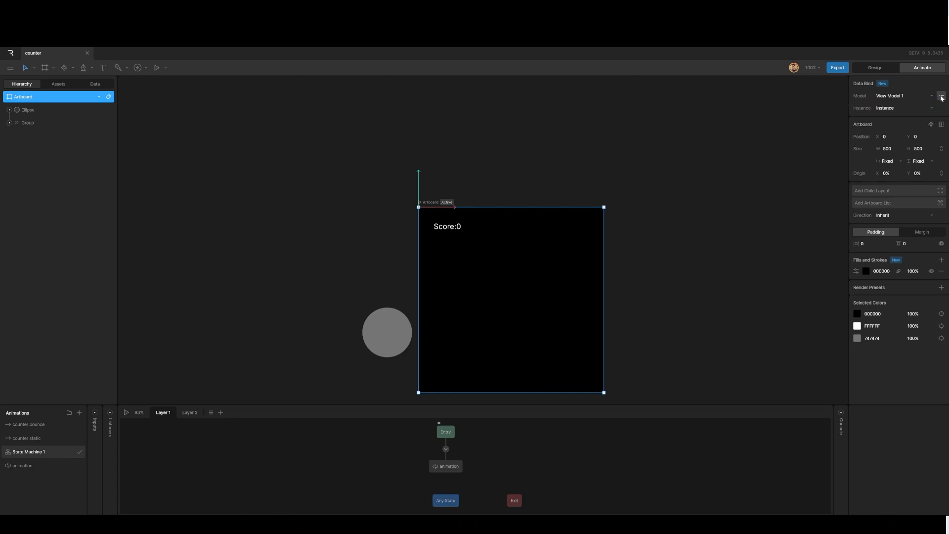
Rename the new view model as scoreboard in the data list.
click(95, 84)
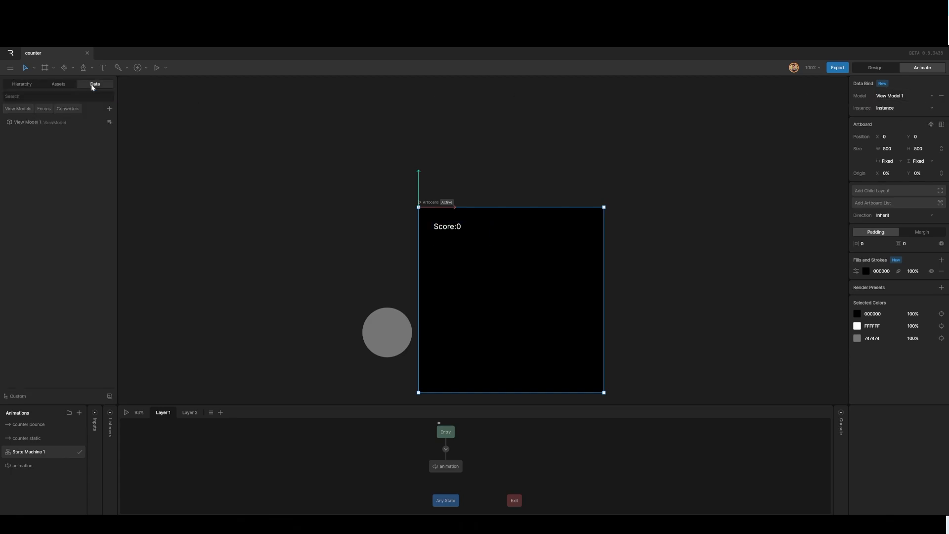
double_click(27, 123)
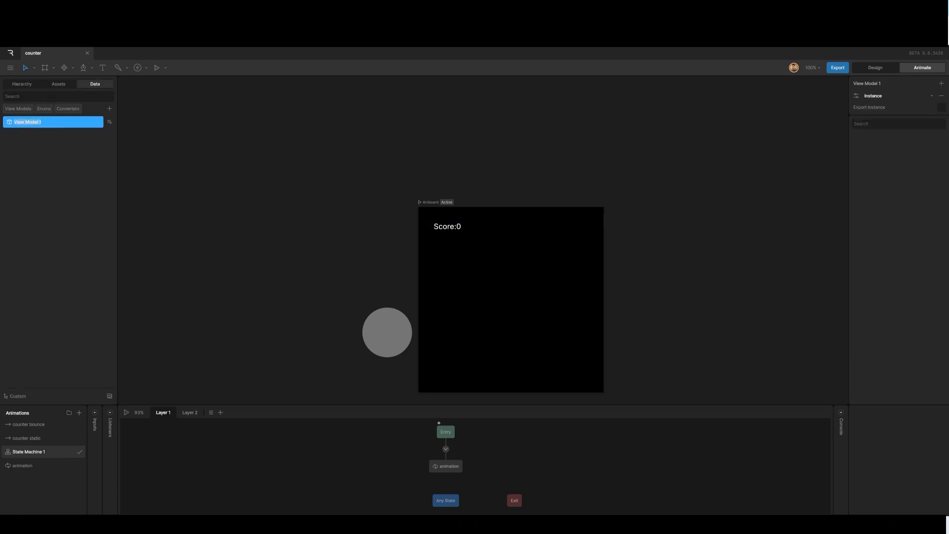
text(scoreboard)
click(313, 256)
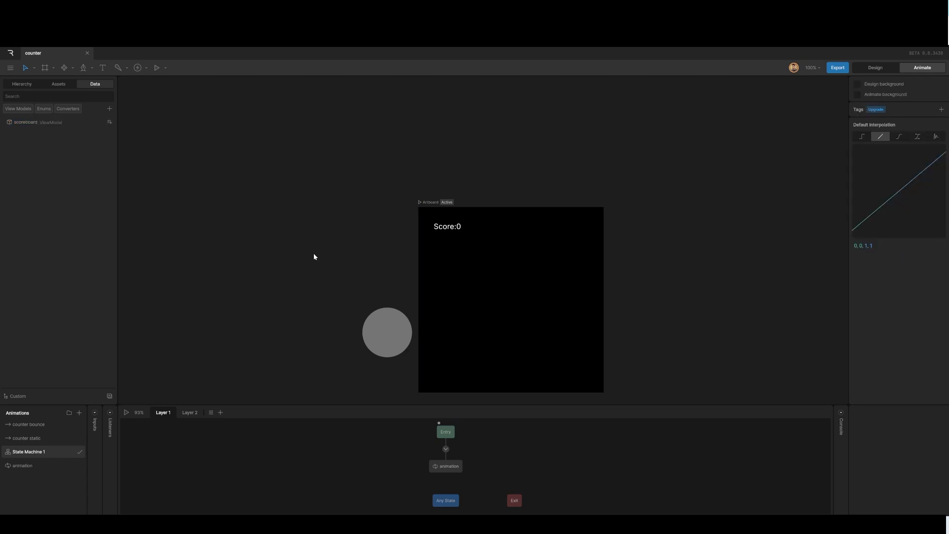
Add a number property to the scoreboard view model and name it score.
click(449, 230)
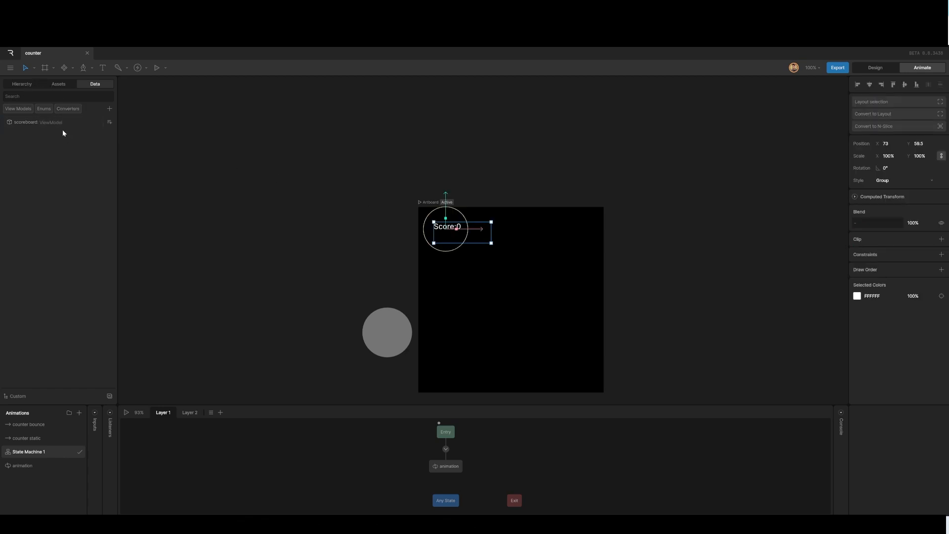
click(109, 109)
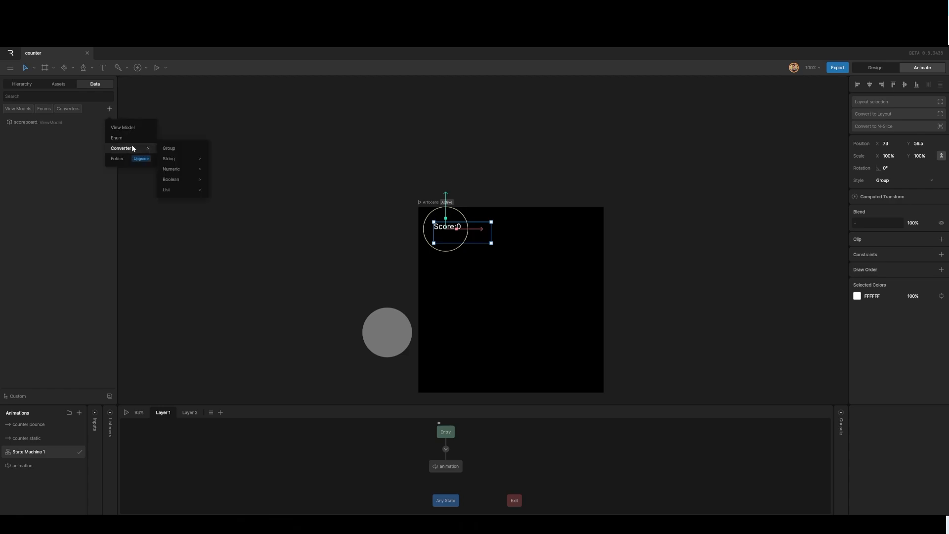
click(66, 124)
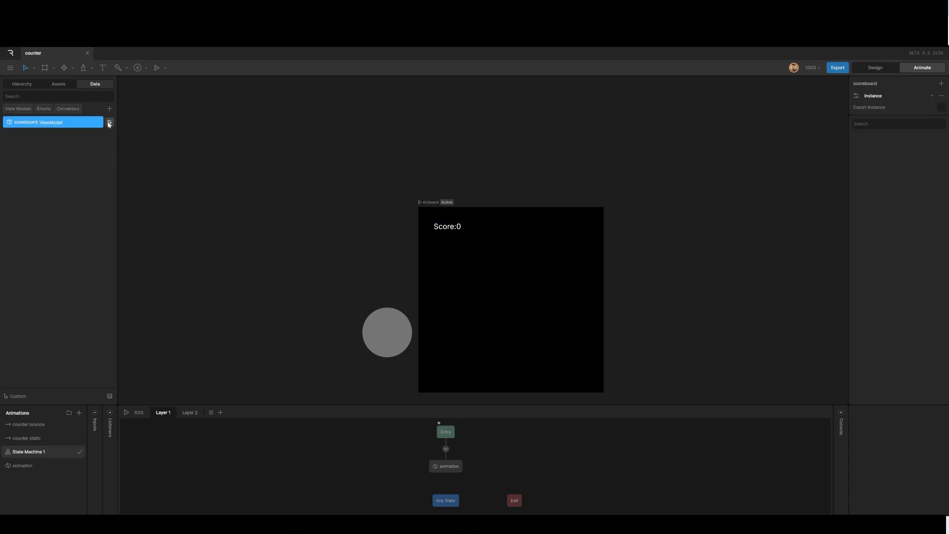
click(110, 122)
click(128, 141)
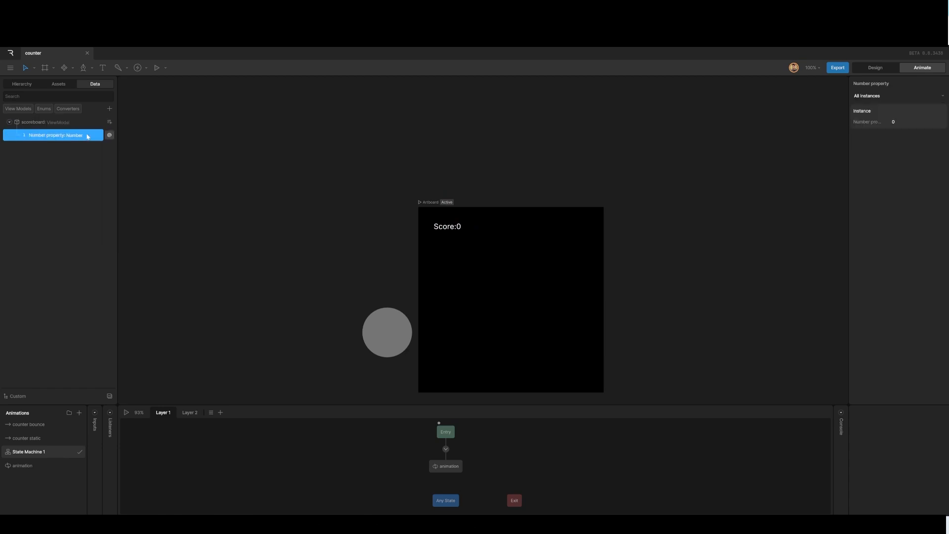
double_click(44, 138)
text(score)
key(Return)
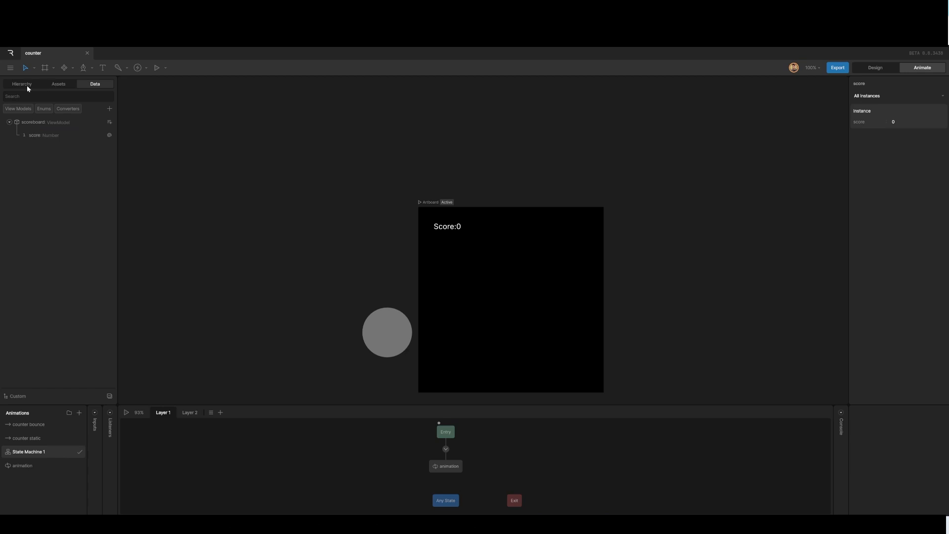
Bind the Run 2 text run of the score text to the score property.
click(58, 84)
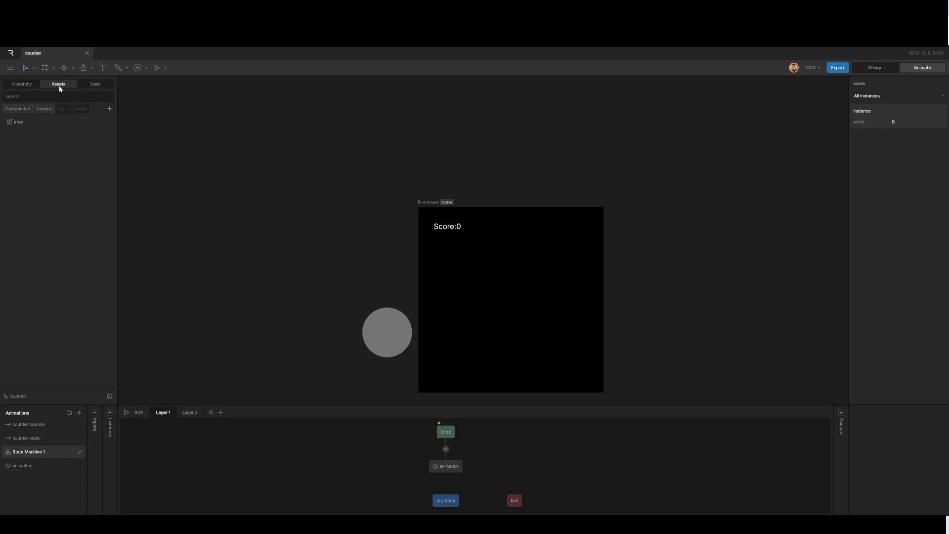
click(22, 85)
click(9, 122)
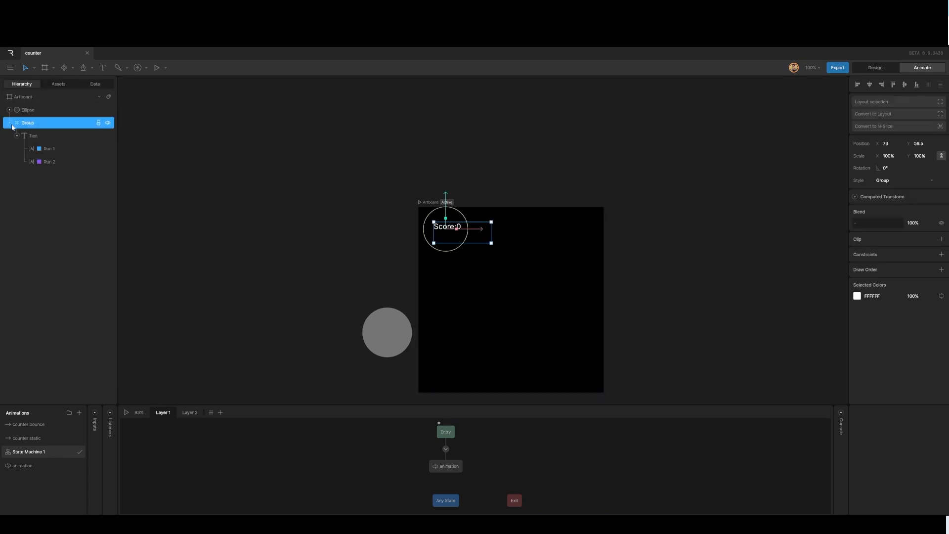
click(45, 163)
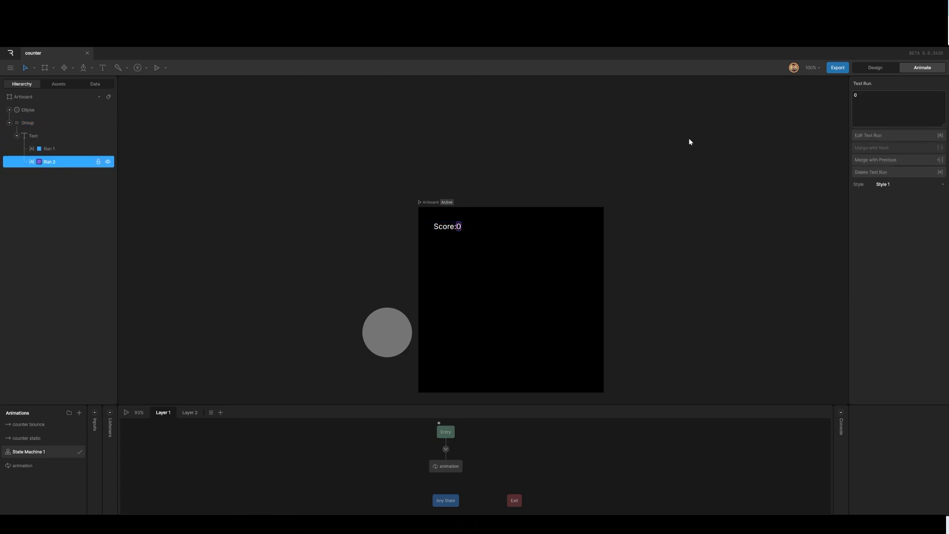
right_click(856, 93)
click(864, 97)
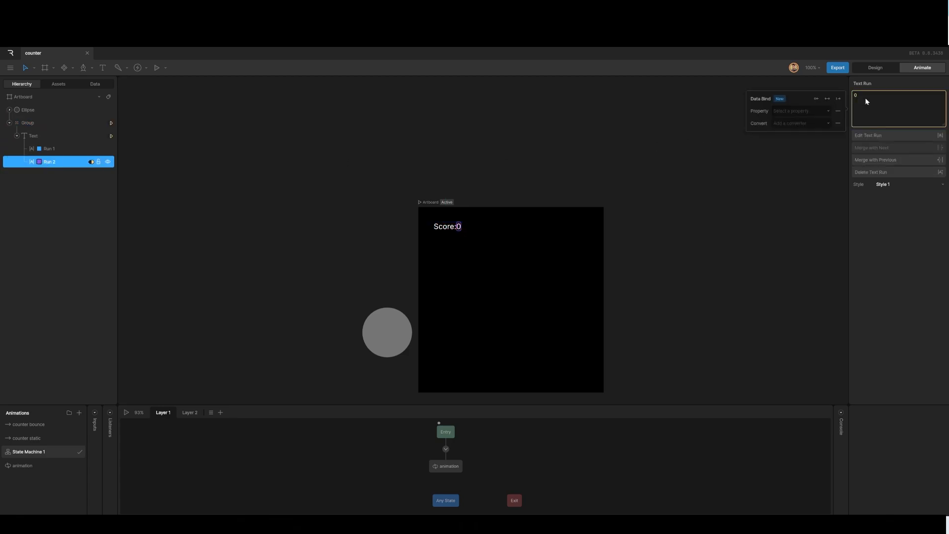
click(816, 111)
click(798, 134)
Add a Convert to String converter to the data.
click(92, 84)
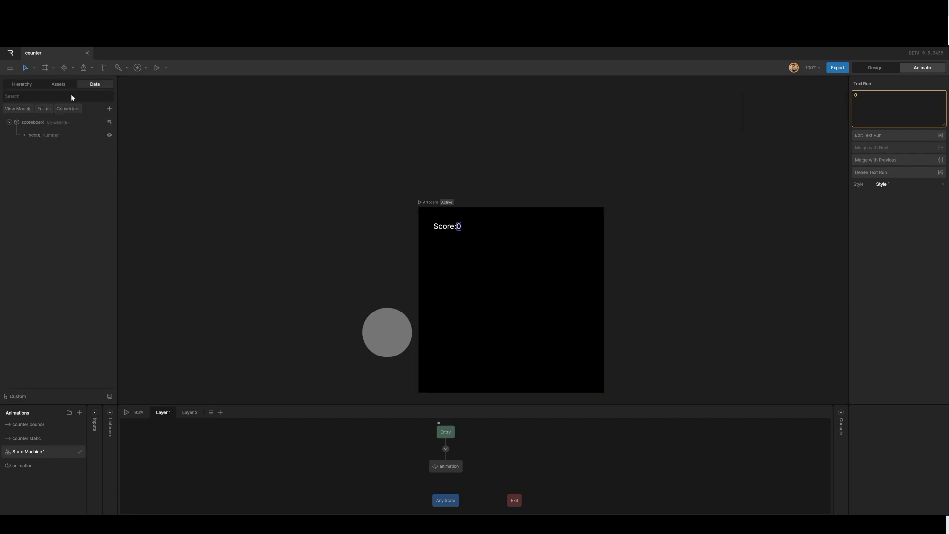
click(110, 109)
mouse_move(125, 151)
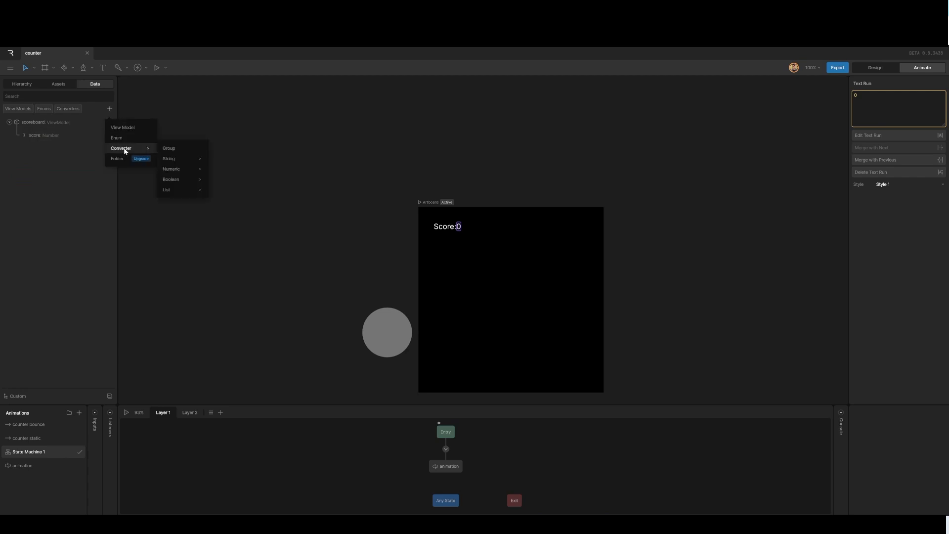
mouse_move(175, 159)
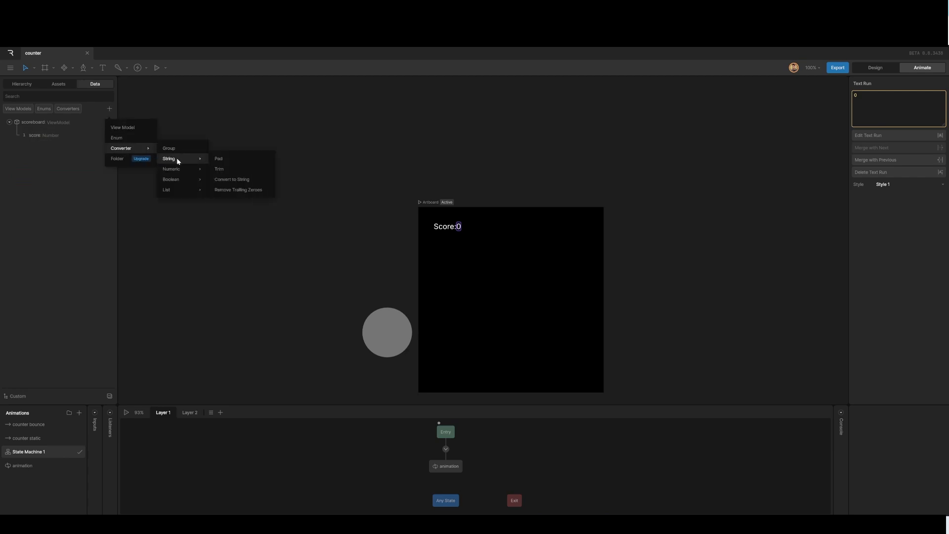
click(230, 180)
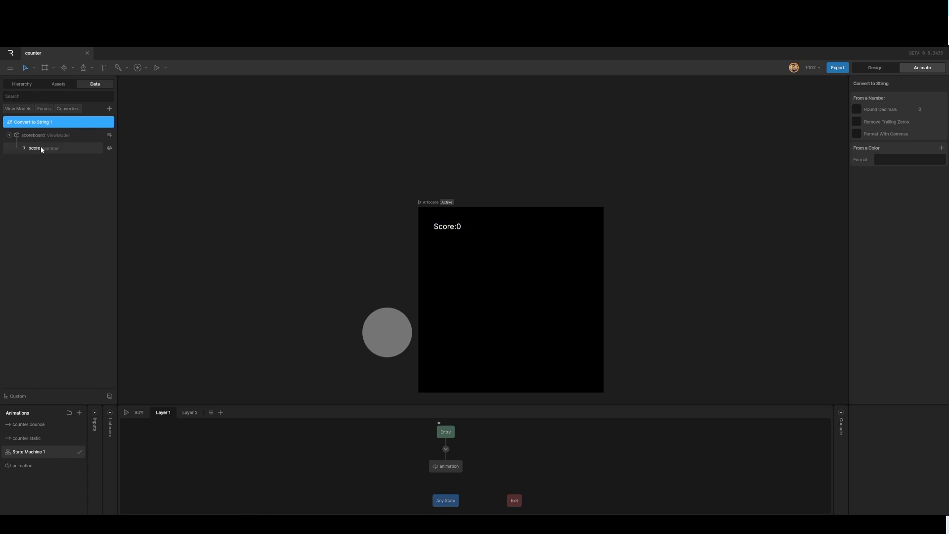
Set the Run 2 binding's converter to Convert to String 1.
click(22, 84)
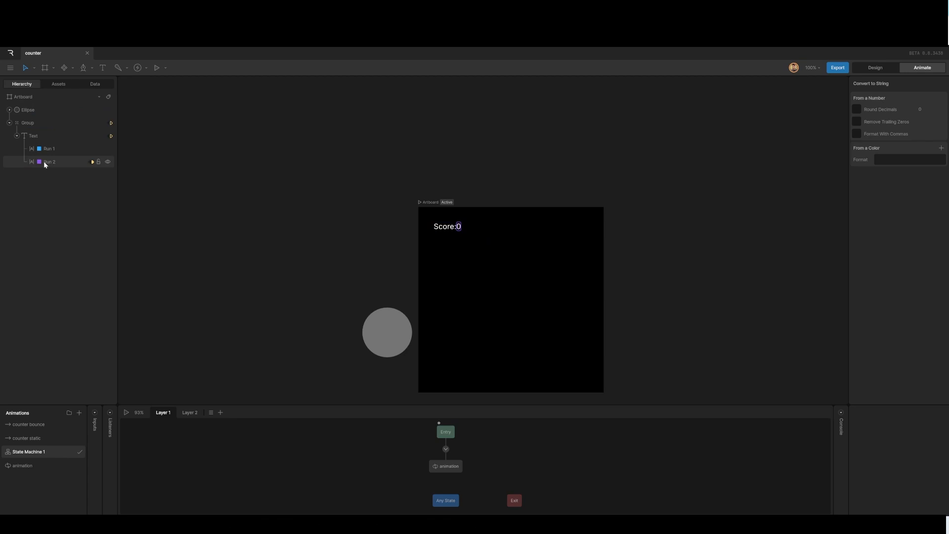
click(45, 162)
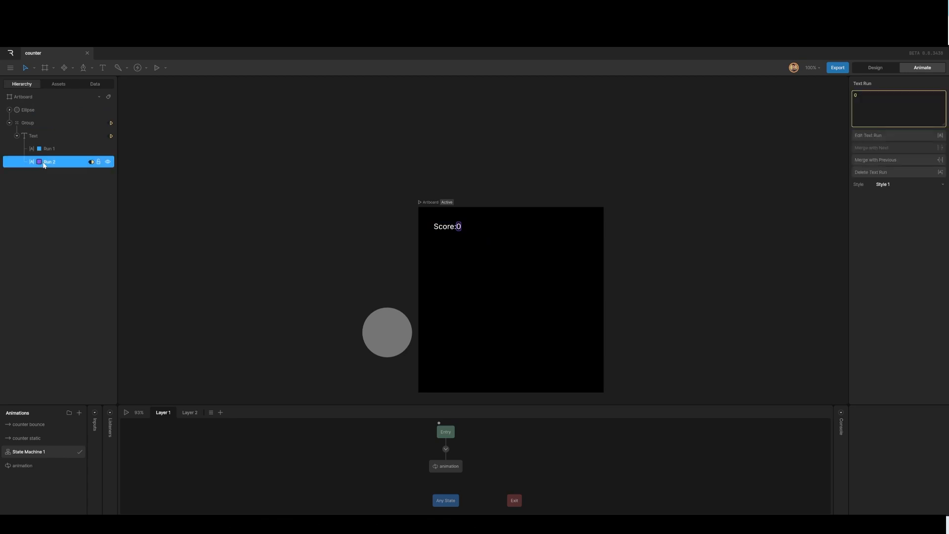
right_click(860, 99)
click(868, 104)
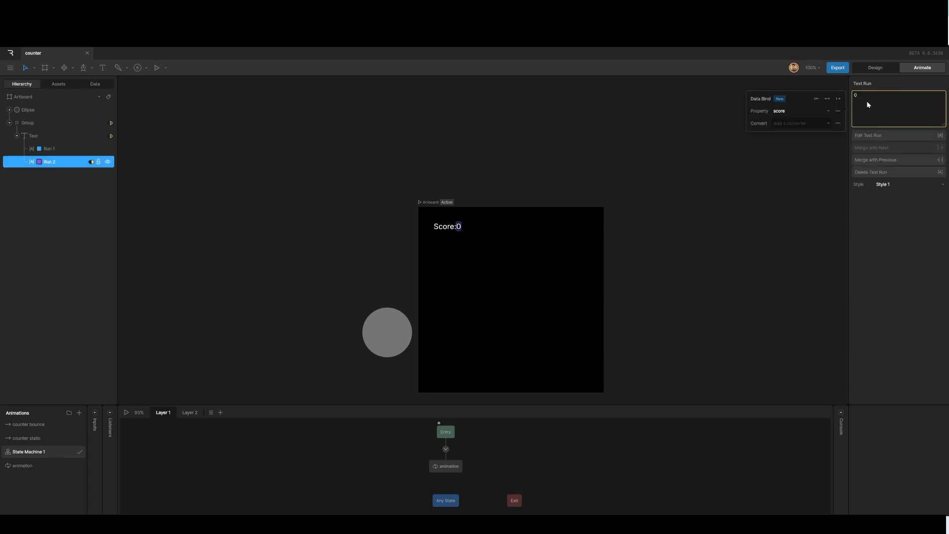
click(813, 124)
click(809, 138)
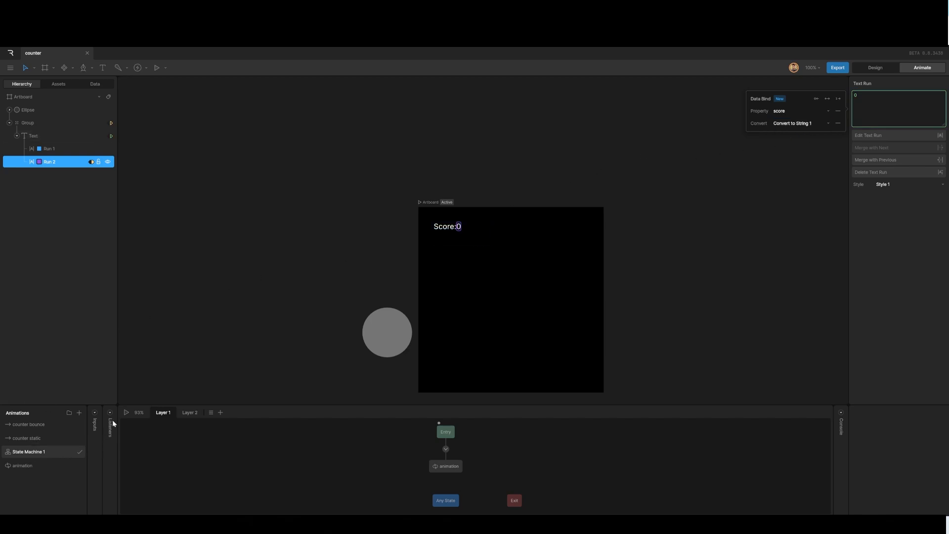
Play the state machine and try setting the score property's instance value to 5.
click(126, 413)
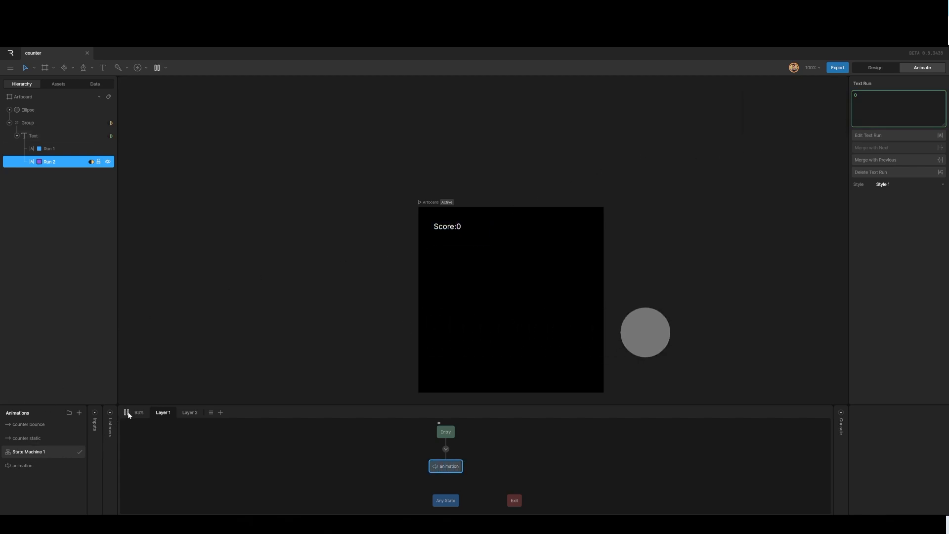
click(91, 83)
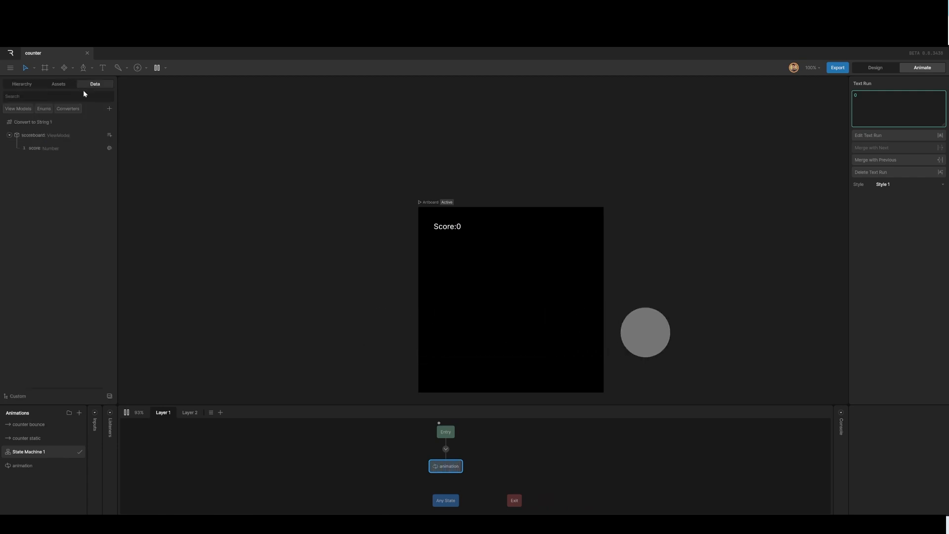
click(44, 147)
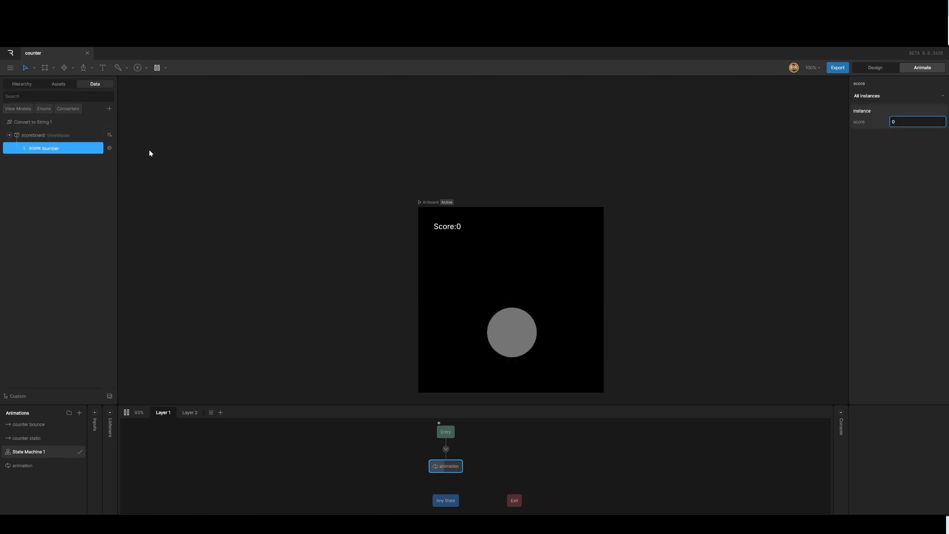
click(898, 122)
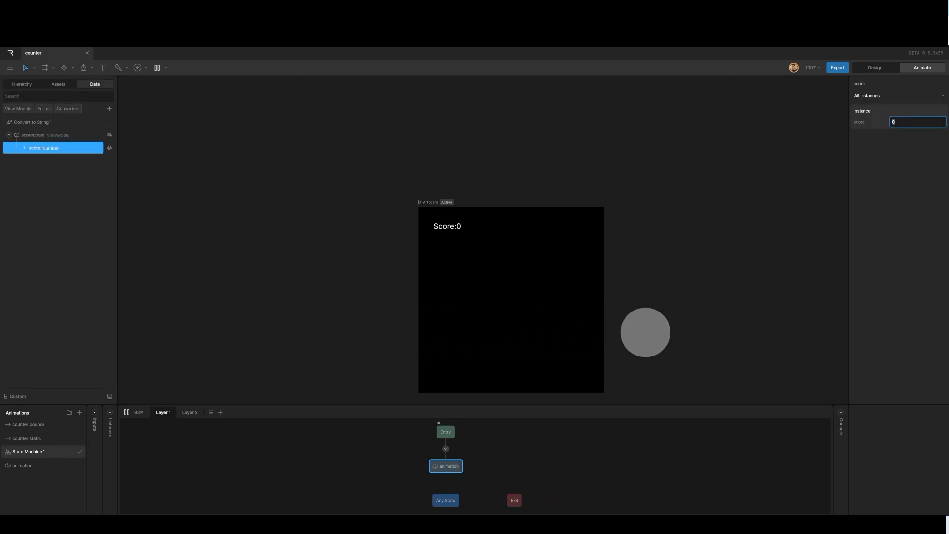
text(5)
key(Return)
Restart and stop the state machine preview, then inspect the score text on the artboard.
click(127, 413)
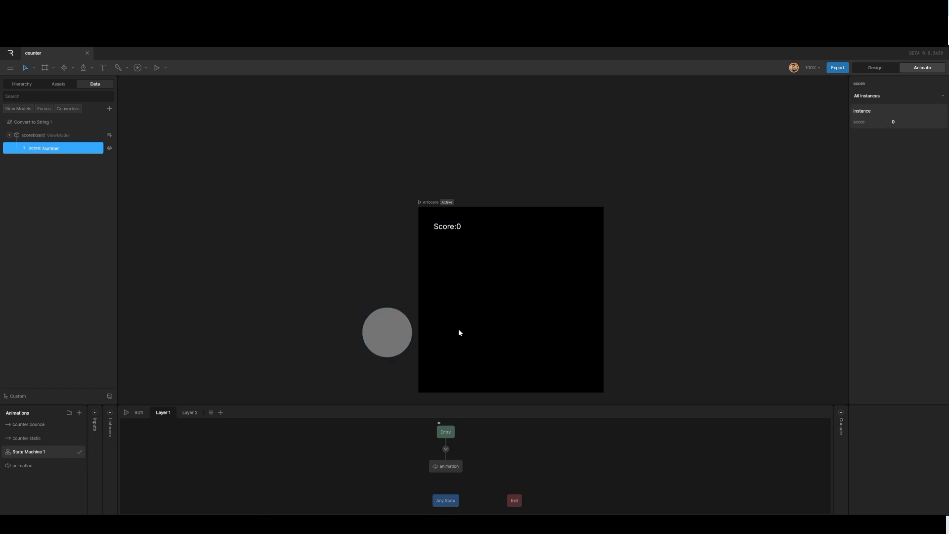
click(127, 412)
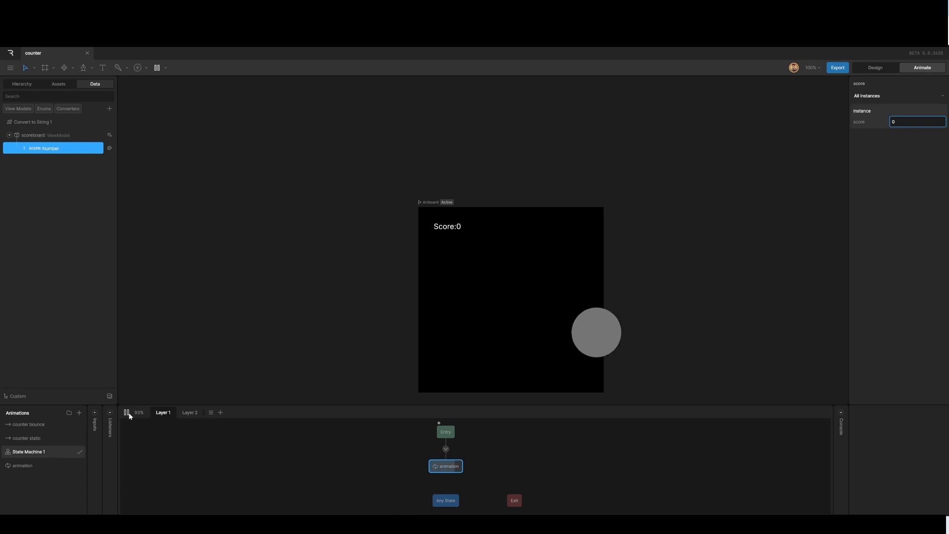
click(126, 412)
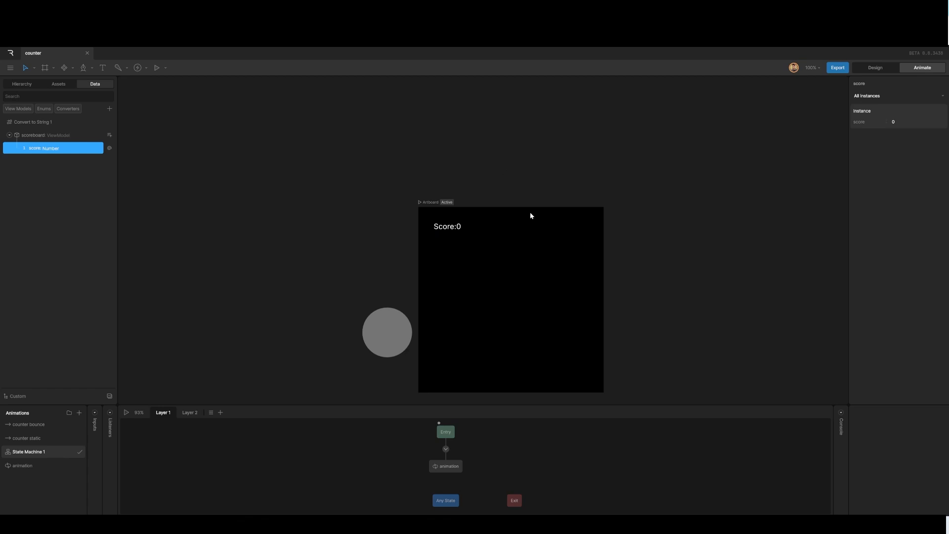
click(462, 227)
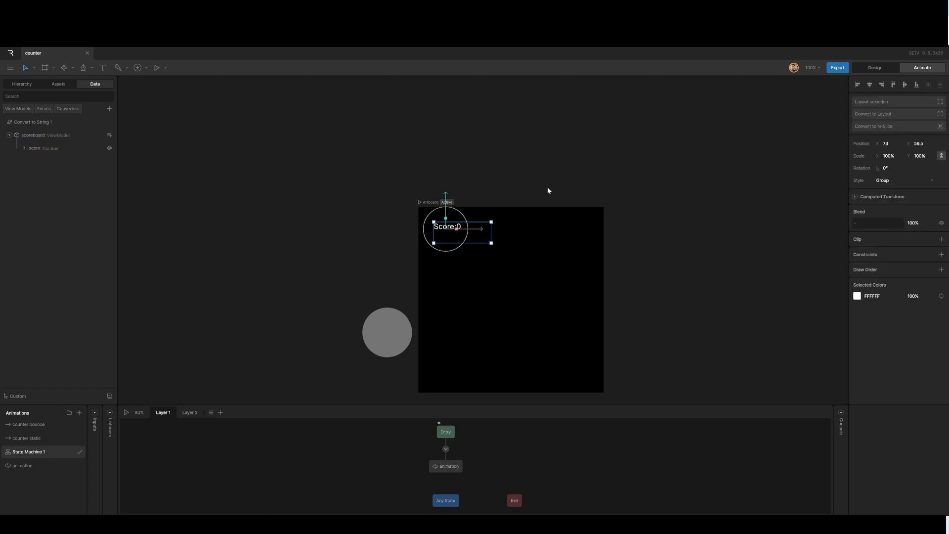
click(569, 193)
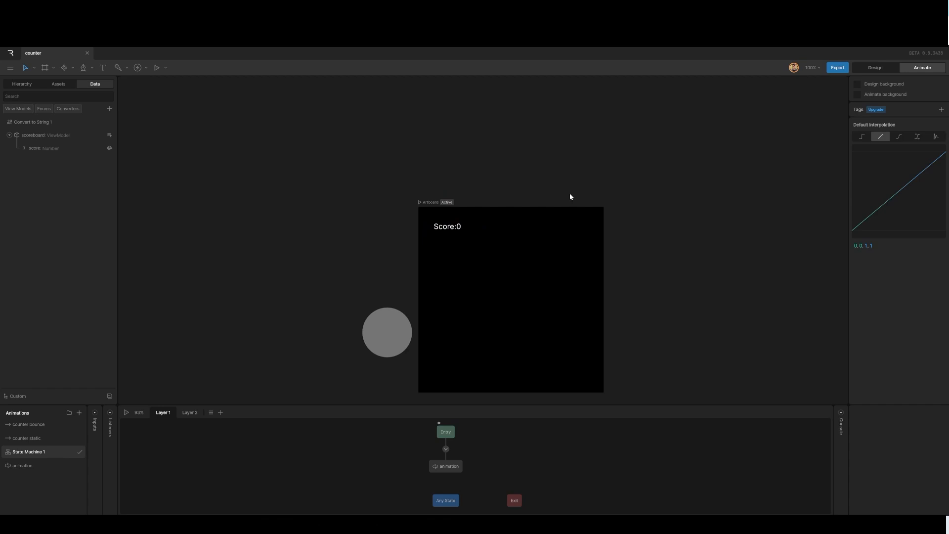
Place a new event just above the artboard.
click(138, 68)
click(546, 182)
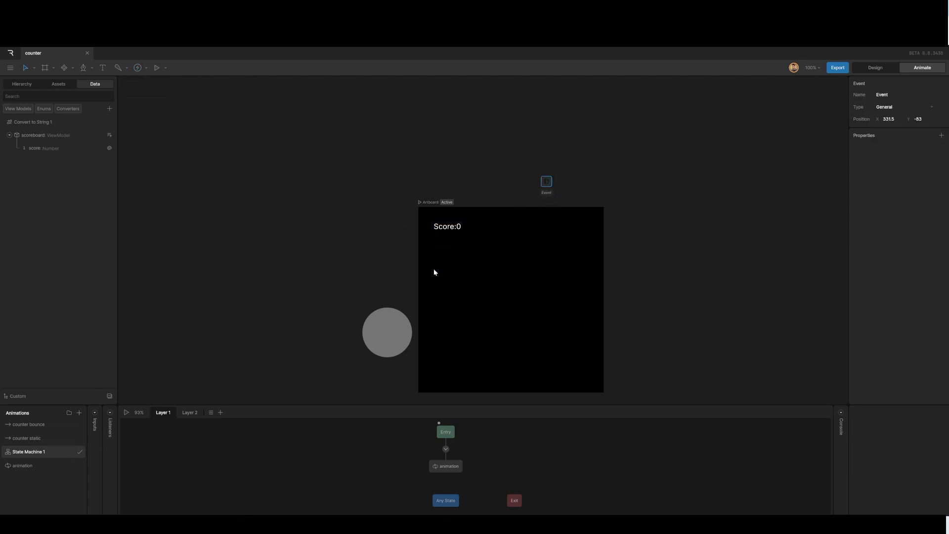
Open the animation timeline, move the playhead partway through, and key Report Event for the event there.
click(28, 466)
drag(221, 418, 574, 427)
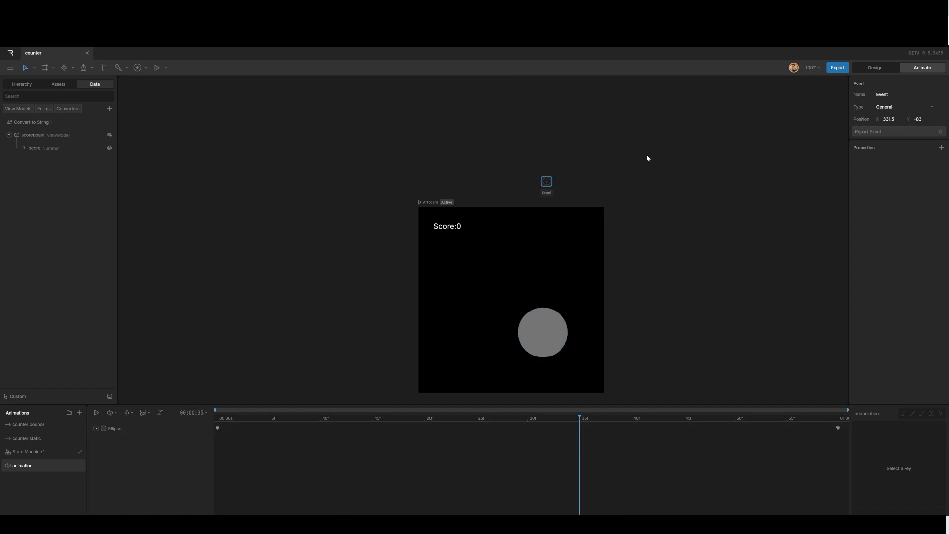
click(940, 131)
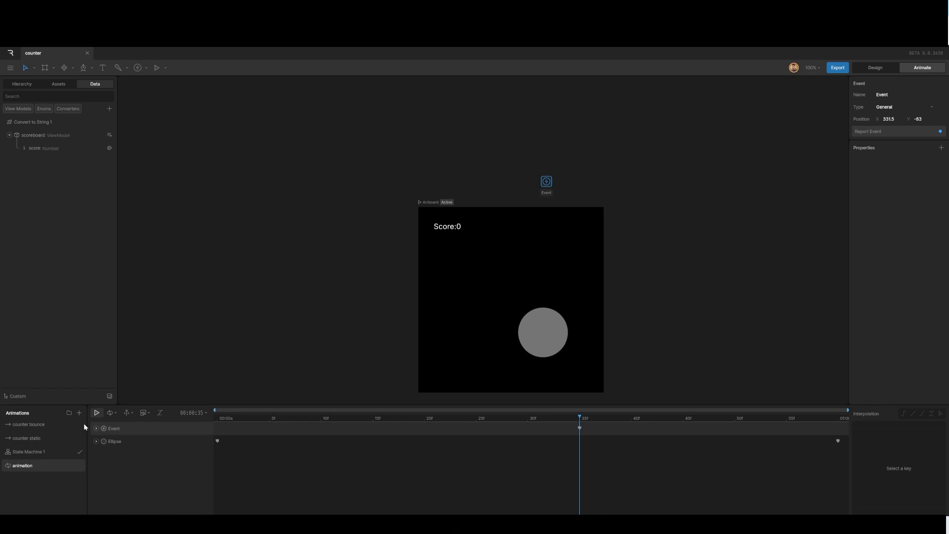
Open State Machine 1's listeners and add a new listener.
click(44, 452)
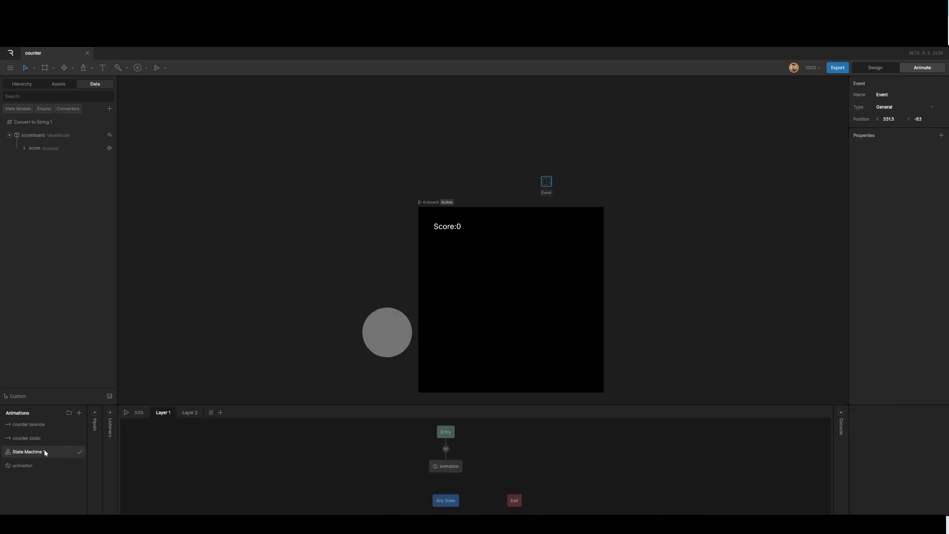
click(111, 413)
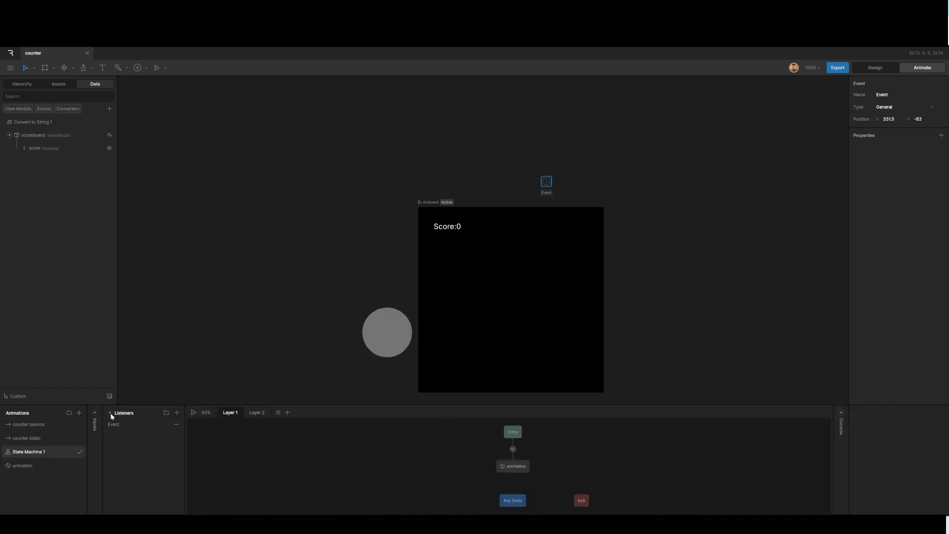
click(176, 425)
click(176, 413)
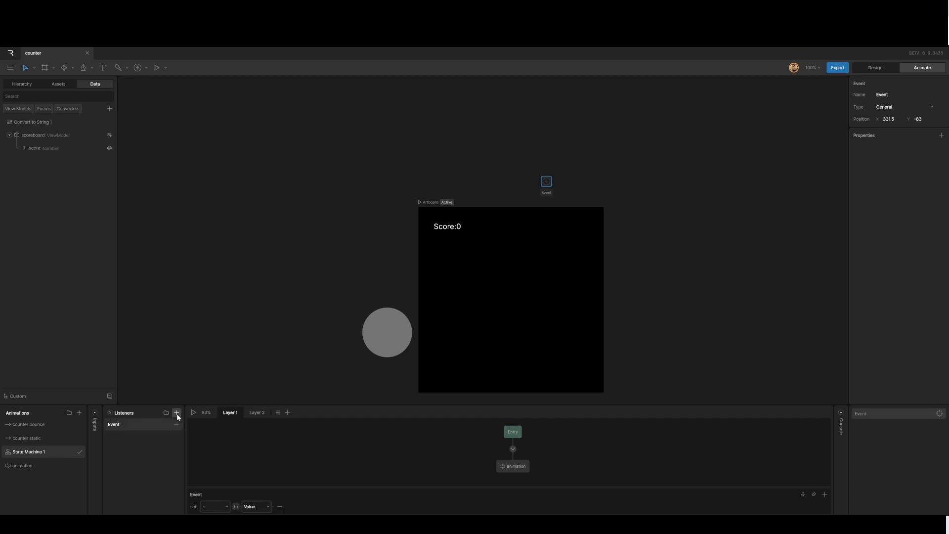
Target the listener at the Artboard and make it listen for the Event.
click(938, 414)
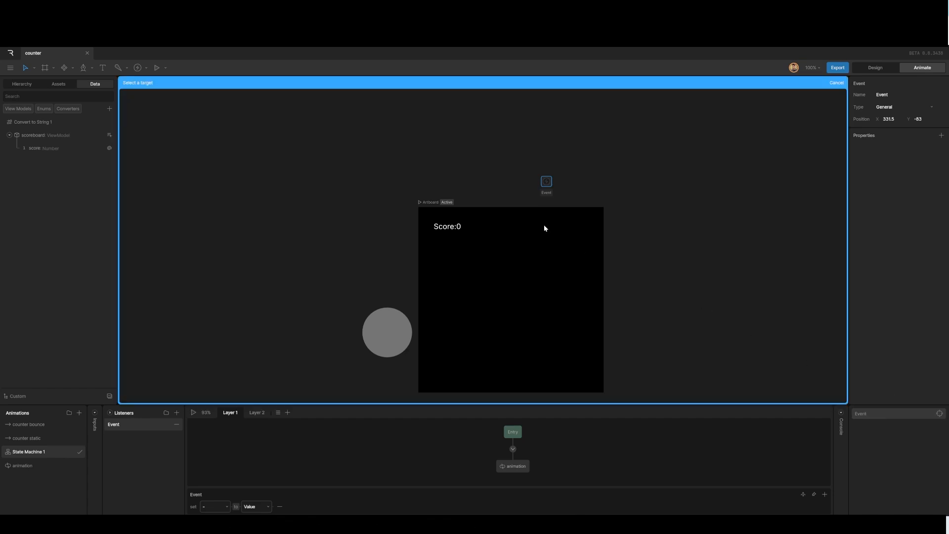
click(22, 84)
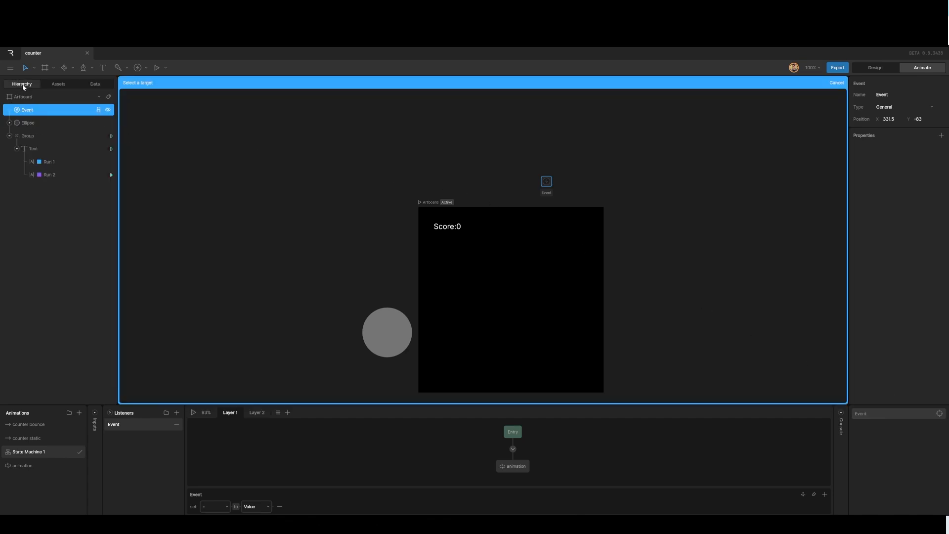
click(22, 97)
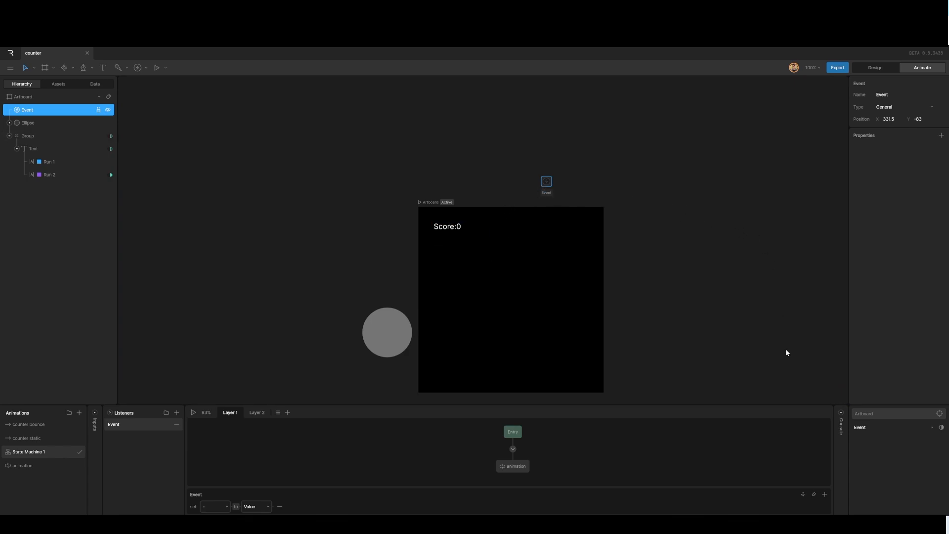
click(932, 427)
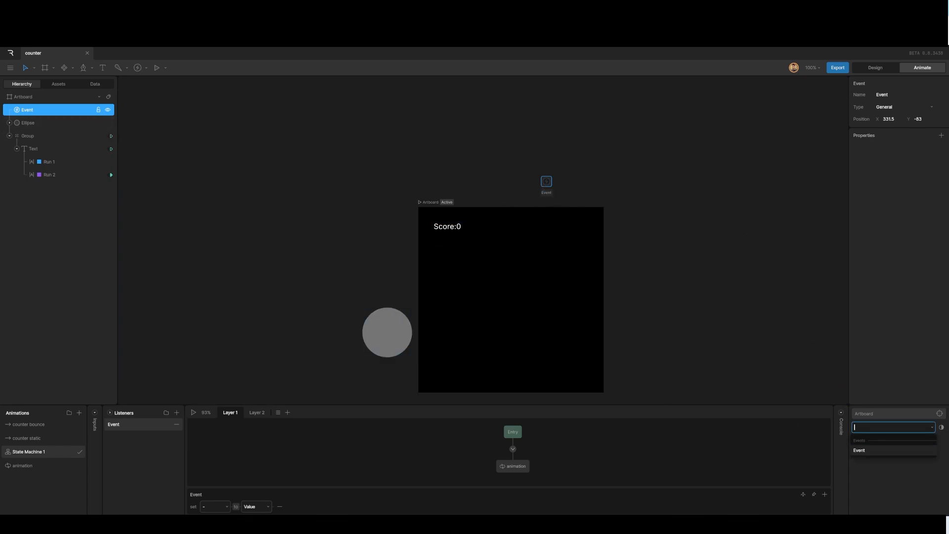
click(886, 450)
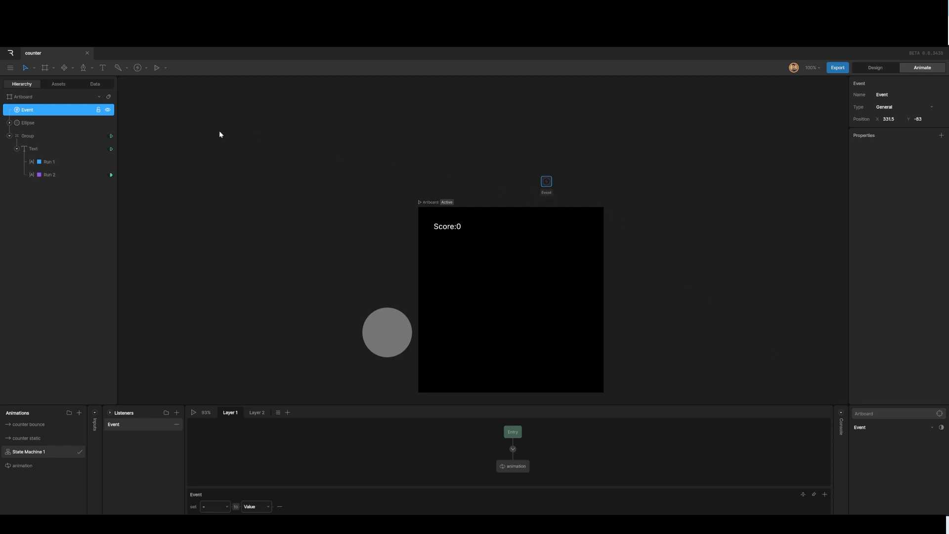
Rename the event to score event and briefly play and stop the state machine preview.
double_click(29, 112)
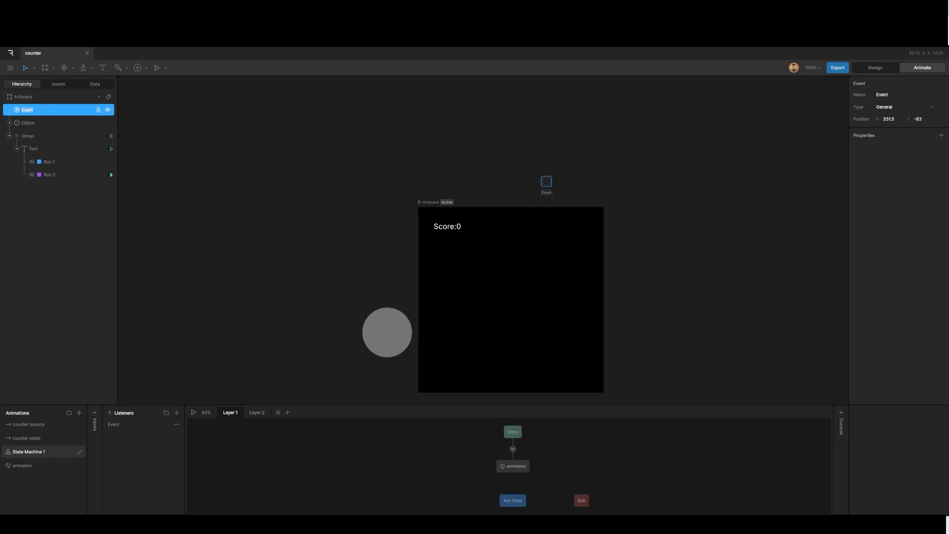
text(score event)
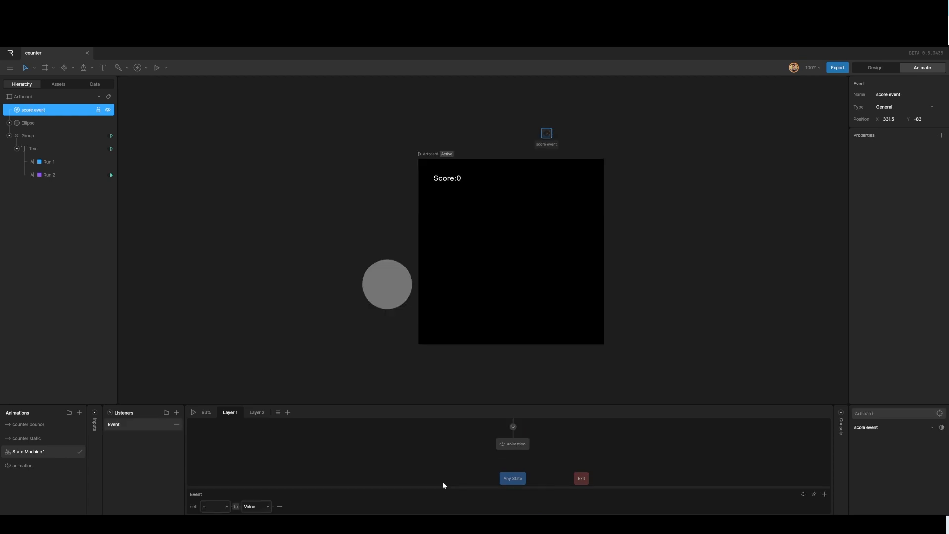
click(196, 412)
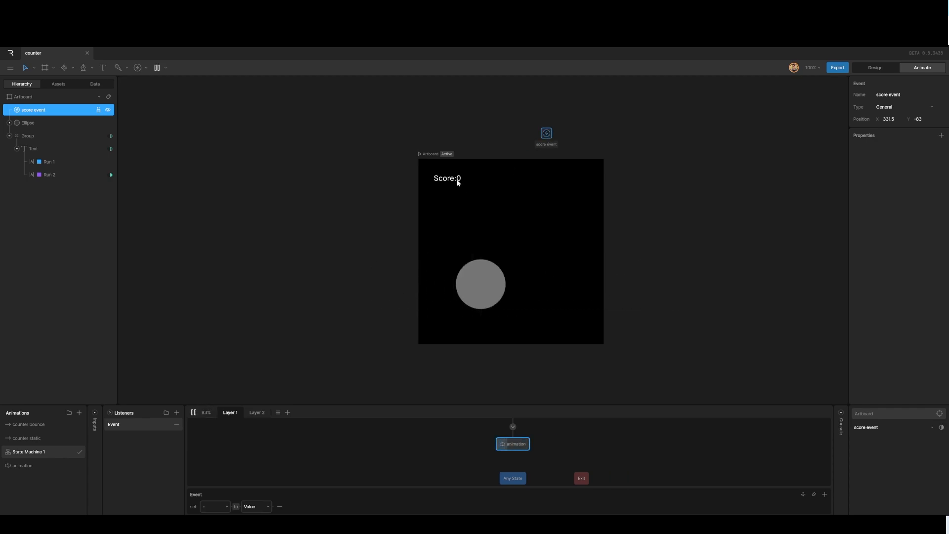
click(193, 412)
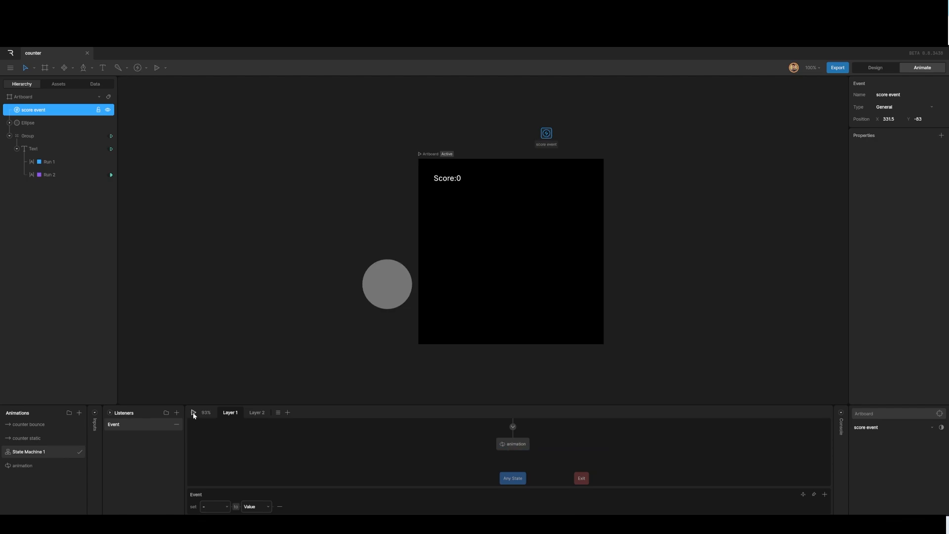
Add a Calculate numeric converter to the data and name it add1.
click(95, 84)
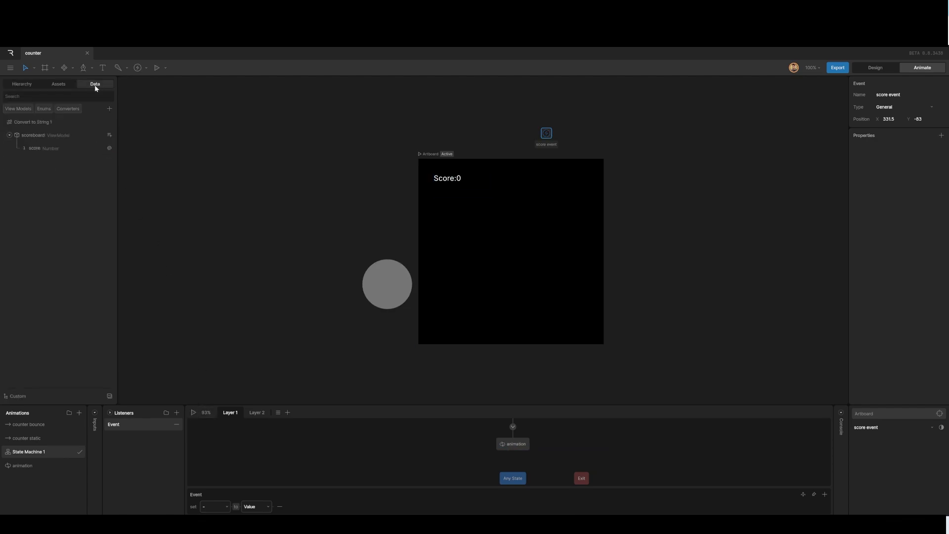
click(110, 109)
mouse_move(123, 149)
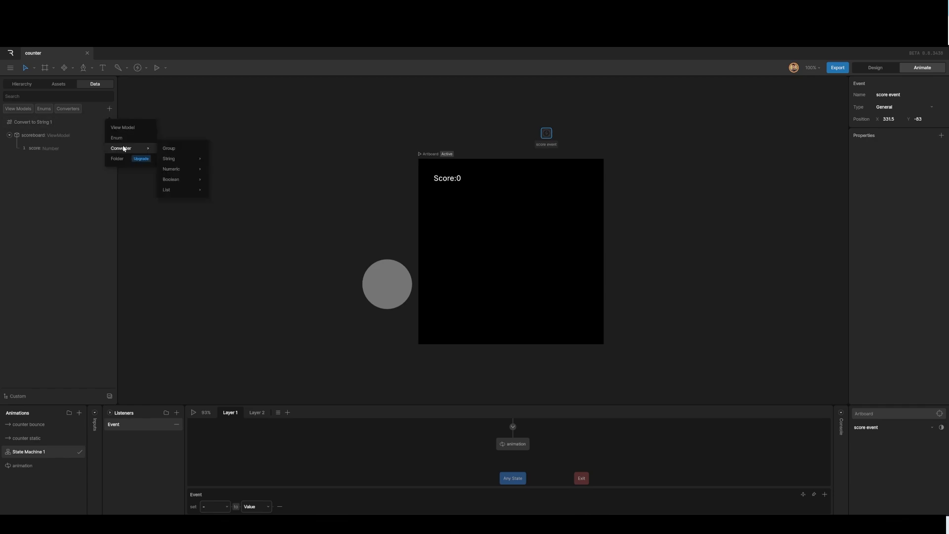
mouse_move(175, 170)
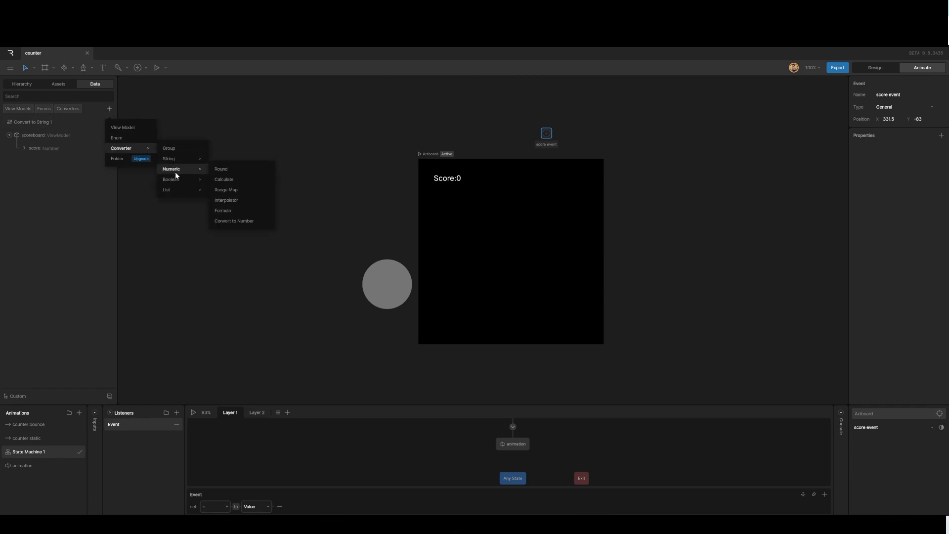
click(225, 179)
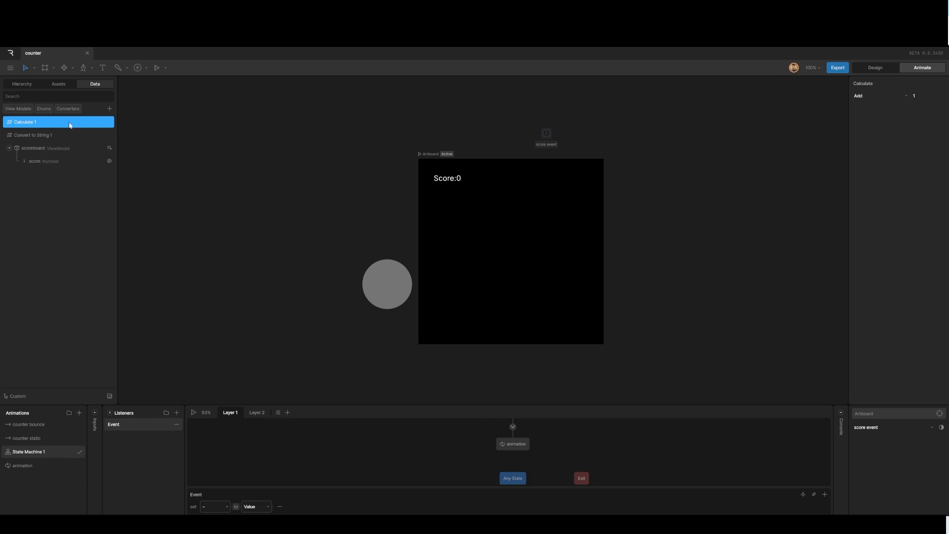
double_click(26, 123)
text(add1)
Set the listener action to assign score from score through the add1 converter.
click(191, 353)
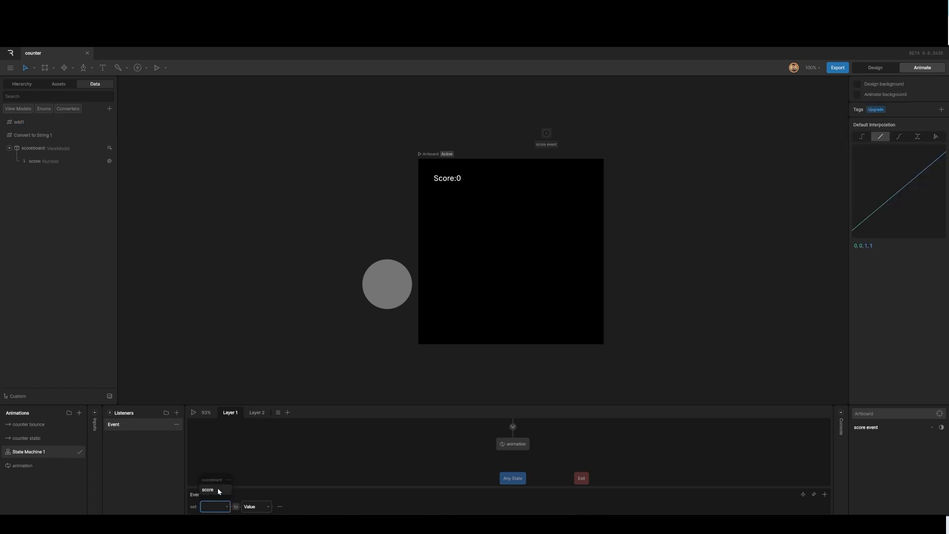
click(217, 488)
click(257, 506)
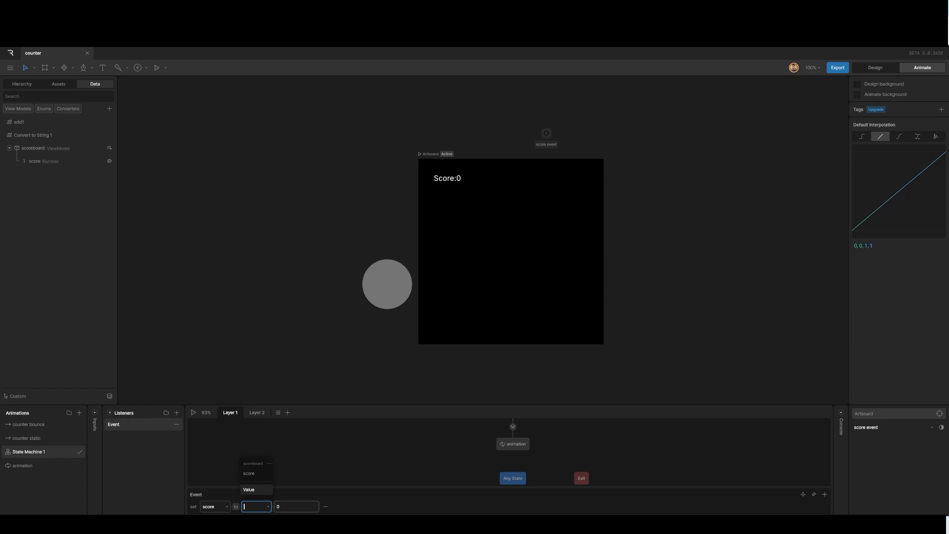
click(253, 476)
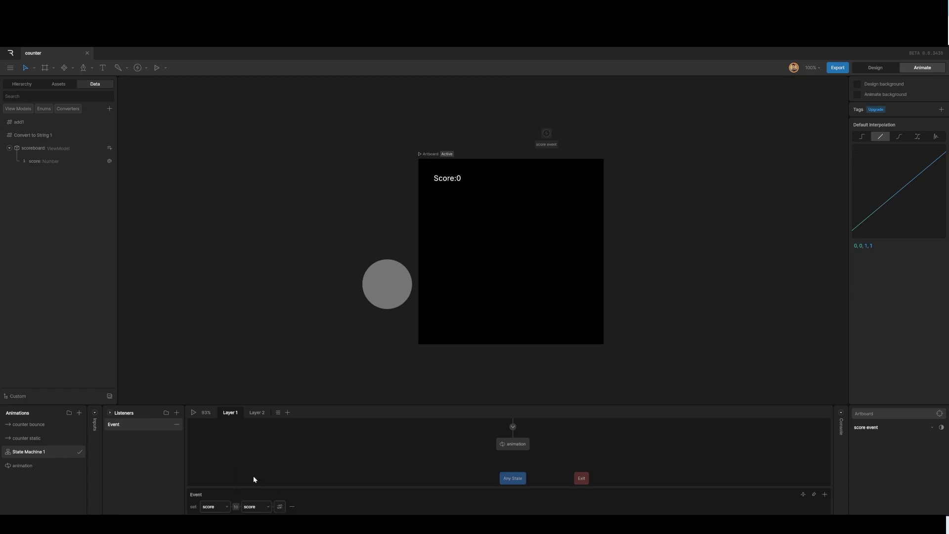
click(279, 507)
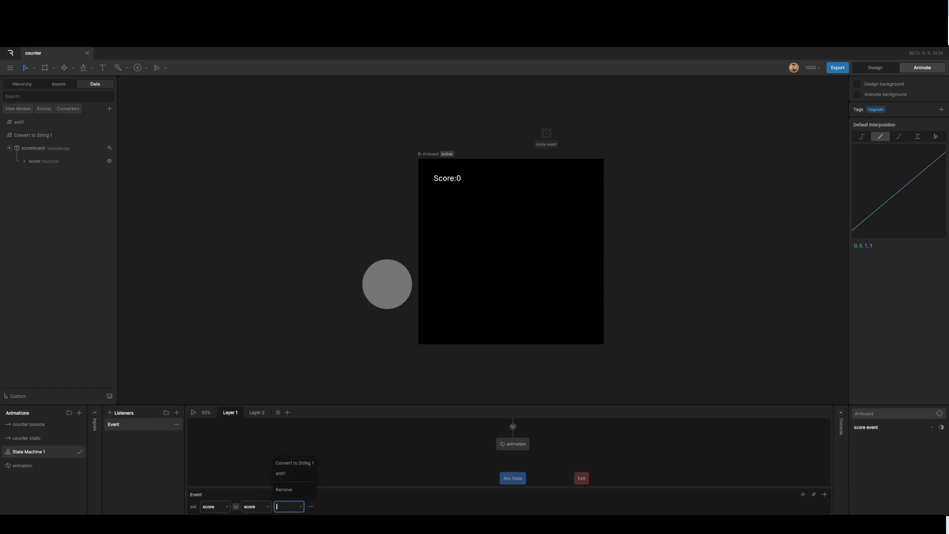
click(281, 474)
Preview the state machine and the counter bounce animation, then return to State Machine 1.
click(193, 413)
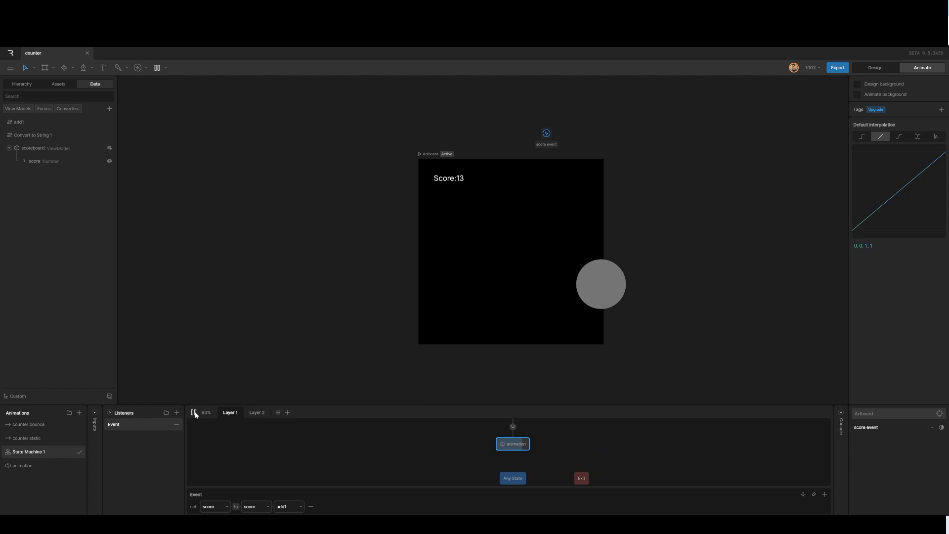
click(194, 412)
click(97, 413)
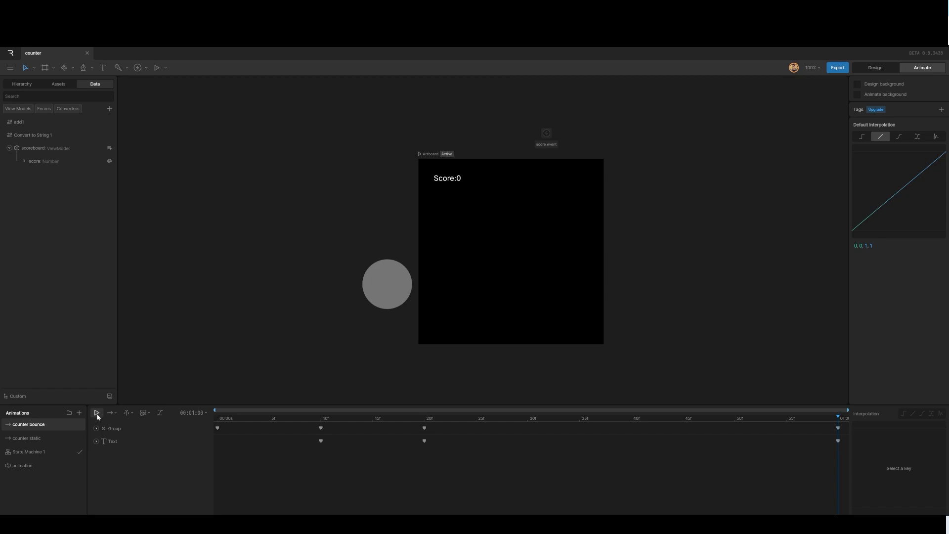
click(97, 413)
click(74, 451)
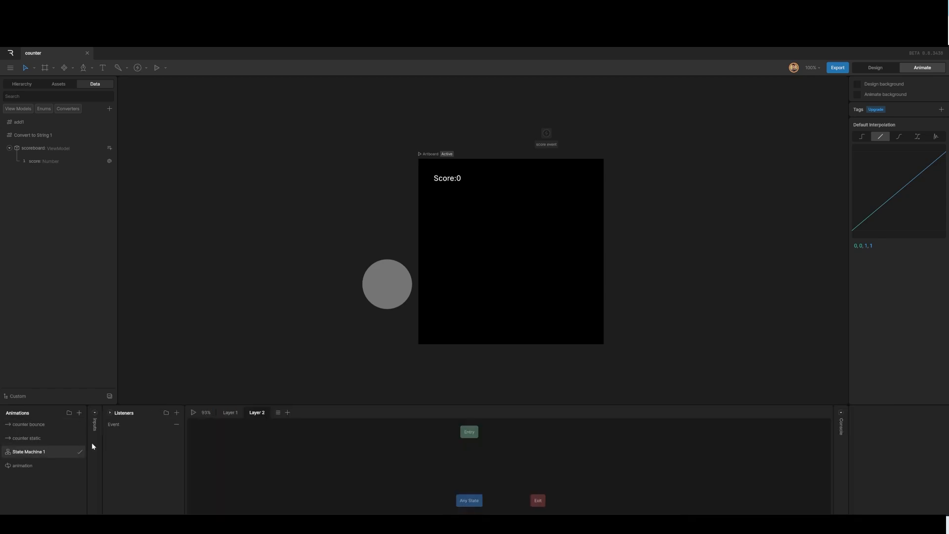
Rename Layer 1 of the state machine to sanimation.
click(228, 414)
double_click(229, 413)
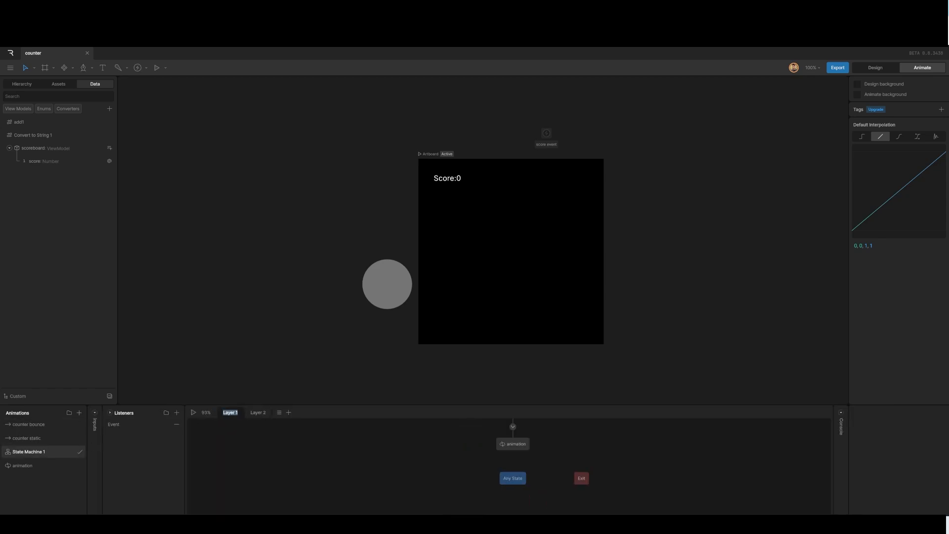
text(sn)
key(BackSpace)
text(animation)
Rename Layer 2 to score anim.
click(268, 414)
double_click(269, 414)
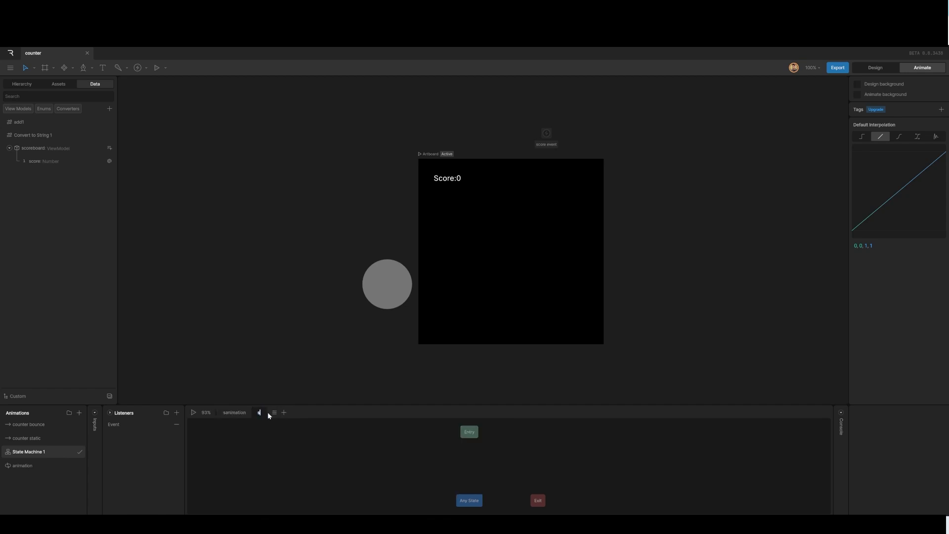
text(scor)
text(e ab)
text(im)
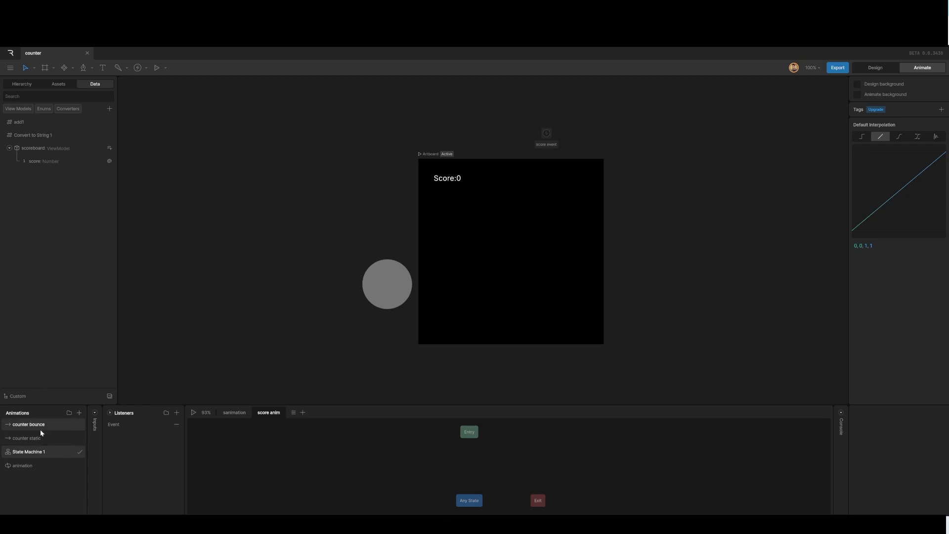
Add two counter bounce states to the score anim layer, linked from Entry and to each other.
drag(38, 426, 467, 466)
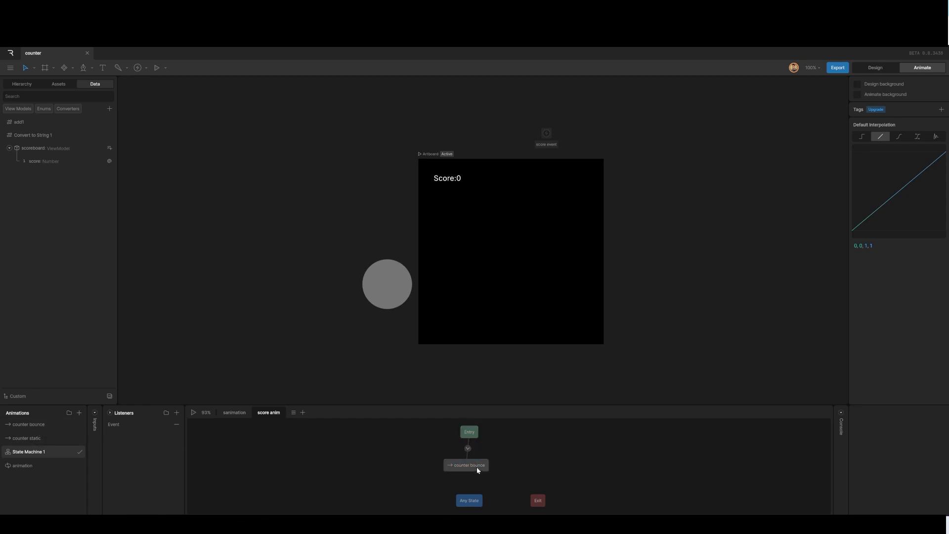
drag(37, 424, 486, 466)
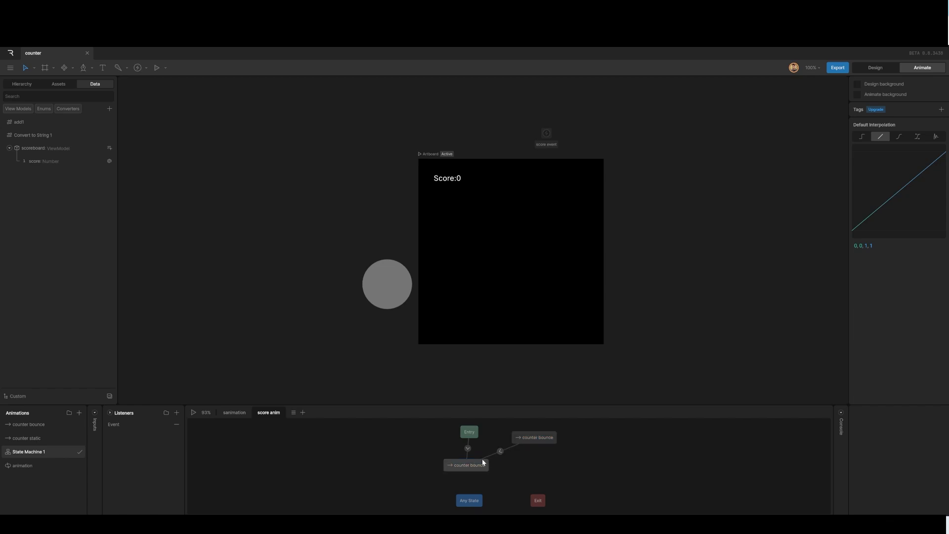
drag(526, 440, 530, 435)
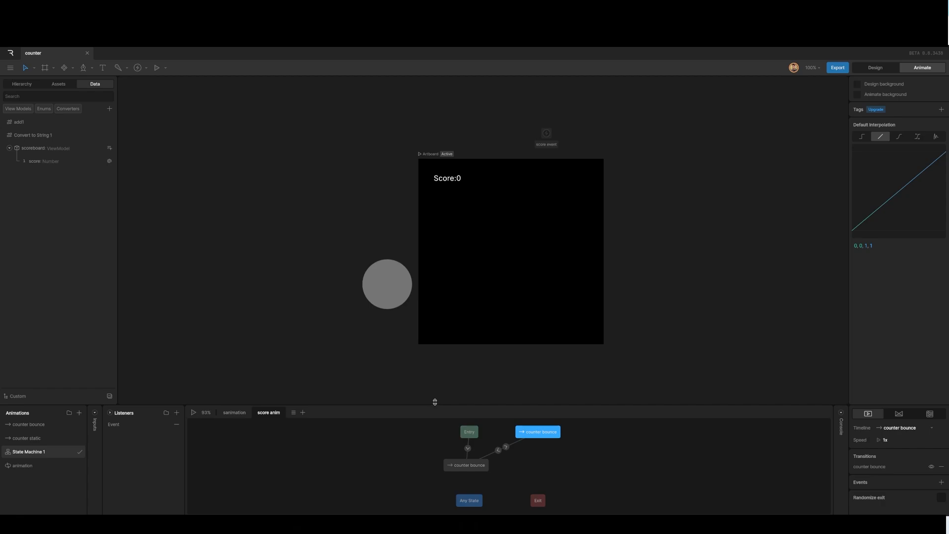
drag(434, 401, 434, 375)
drag(466, 438, 467, 452)
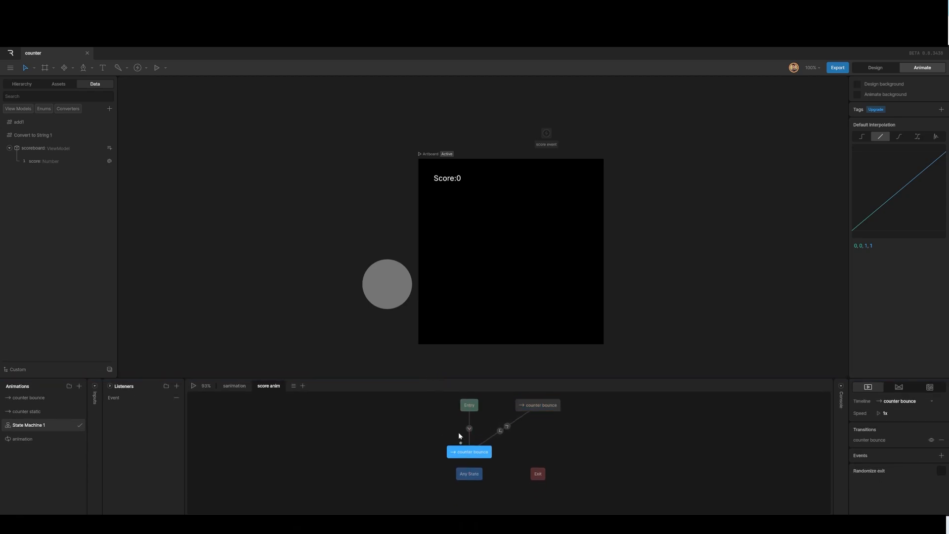
Select the three transitions and add a condition comparing score against Self.
drag(453, 420, 516, 436)
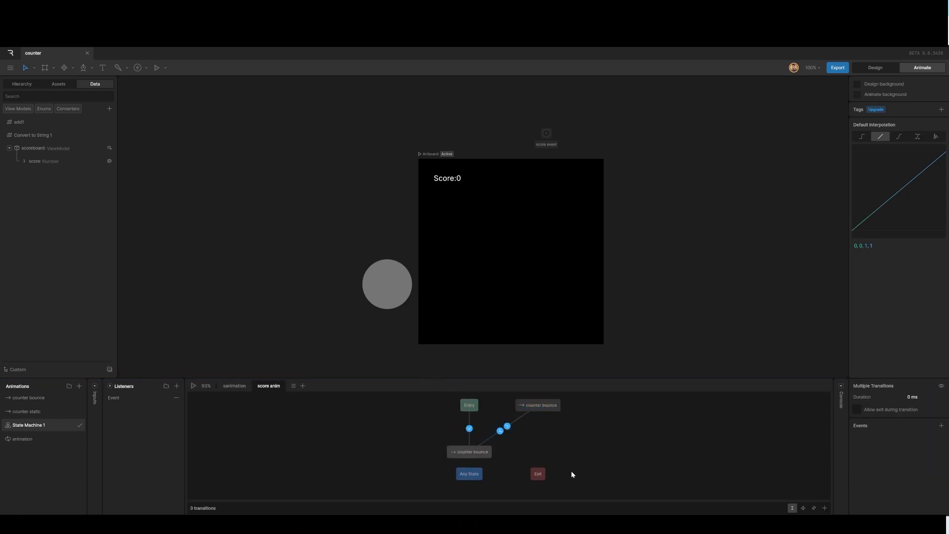
click(824, 507)
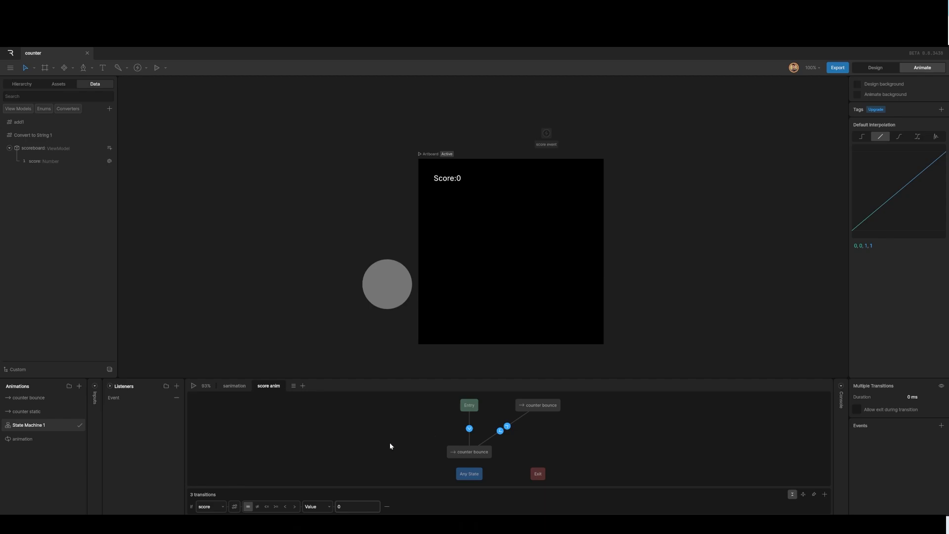
click(330, 508)
click(309, 479)
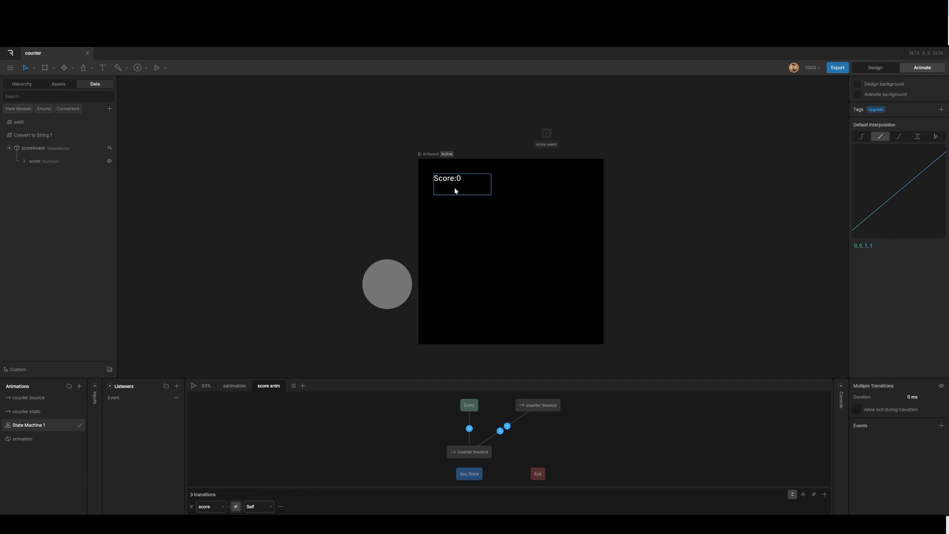
Play the state machine and click the artboard repeatedly to test the score counter.
click(194, 386)
click(510, 259)
click(511, 260)
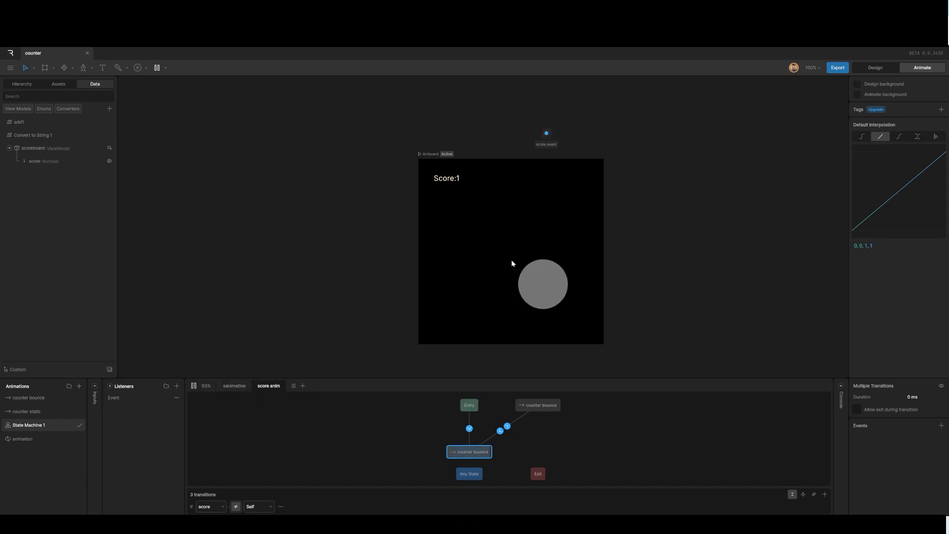
click(511, 259)
click(511, 259)
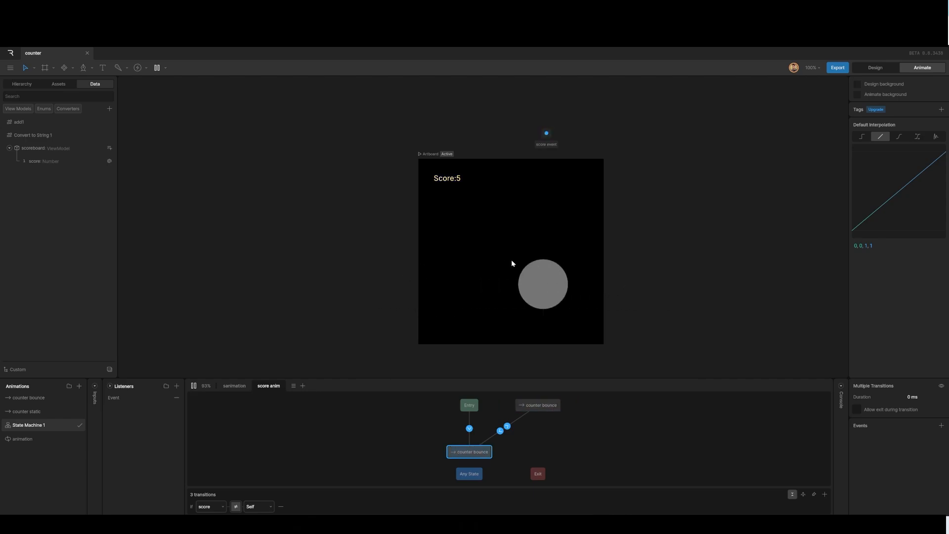